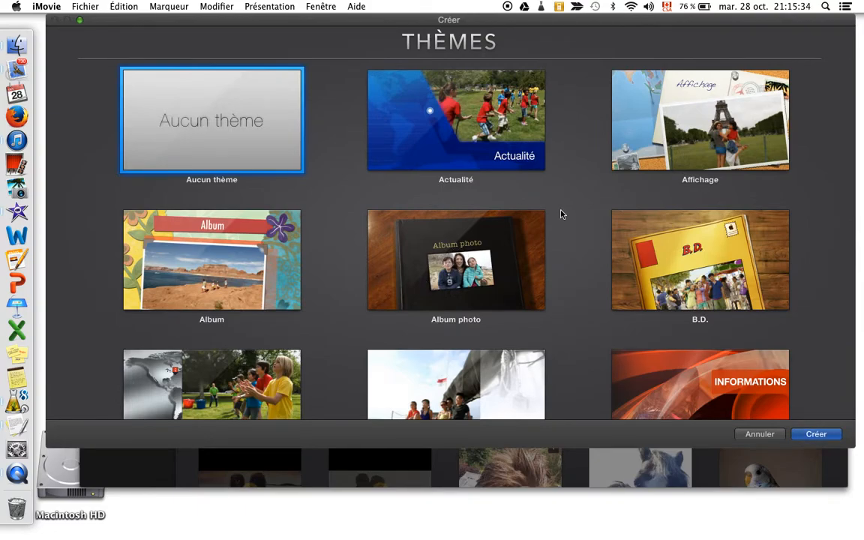
# Create a new movie with no theme (Aucun thème) and name it "Présentation Imovie"
pyautogui.scroll(-5, 588, 332)
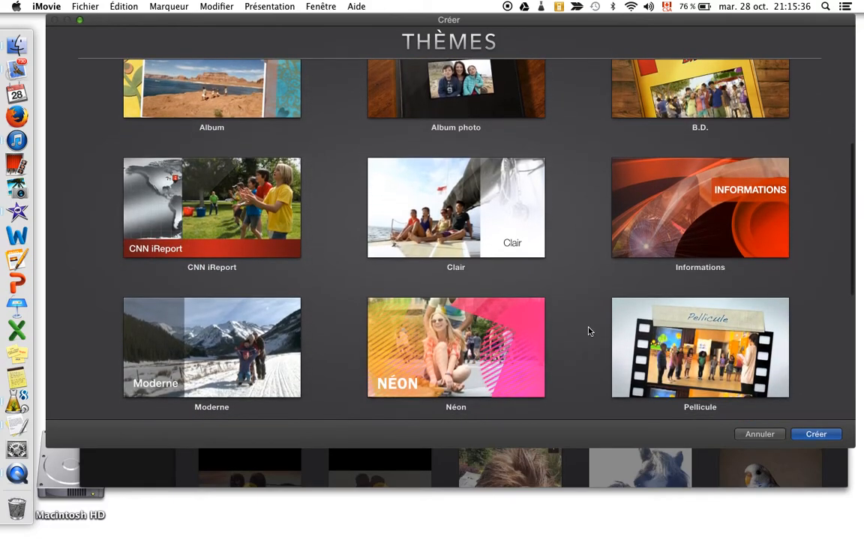
pyautogui.scroll(-2, 588, 332)
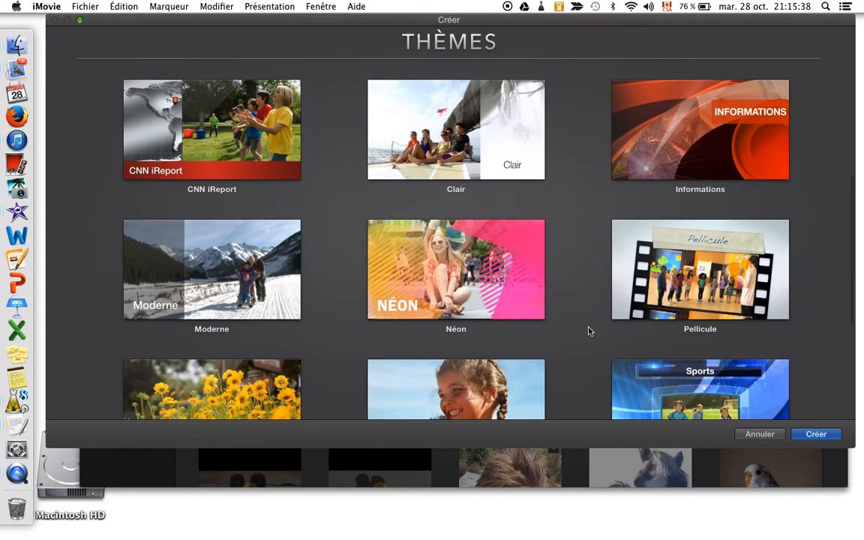
pyautogui.scroll(-4, 588, 331)
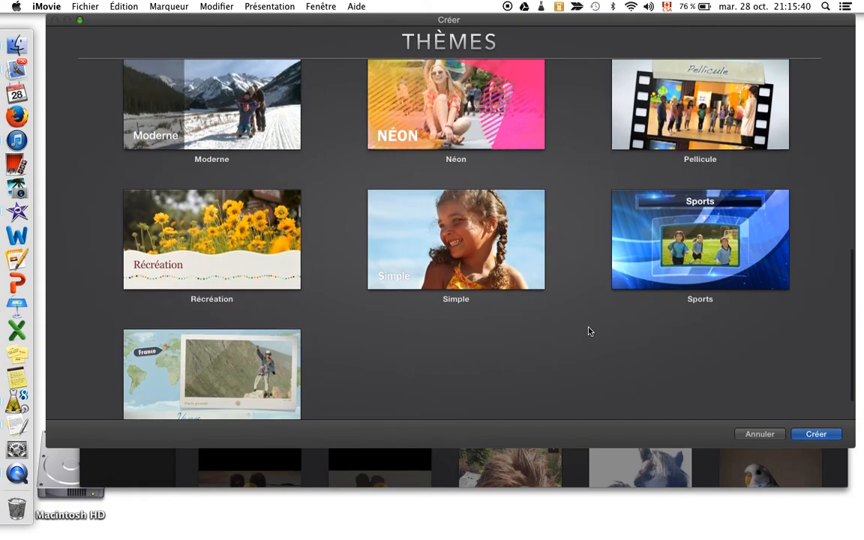
pyautogui.scroll(10, 589, 332)
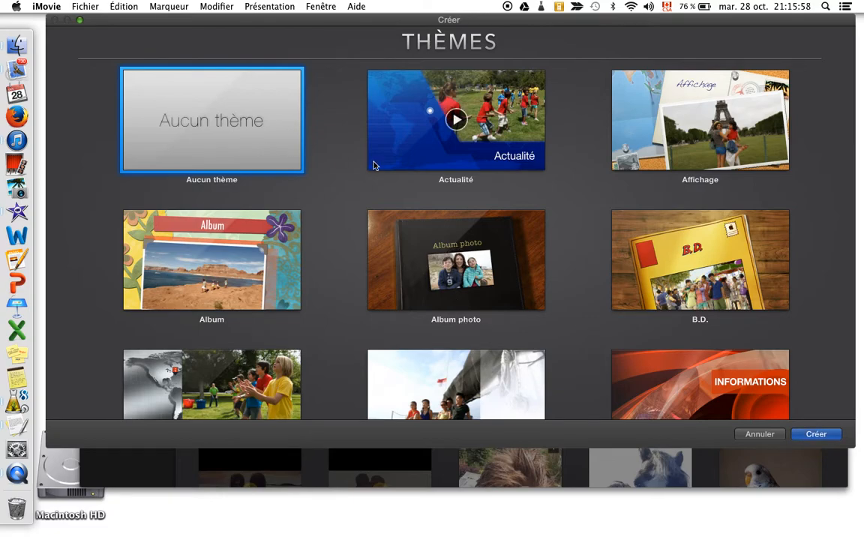
pyautogui.click(816, 435)
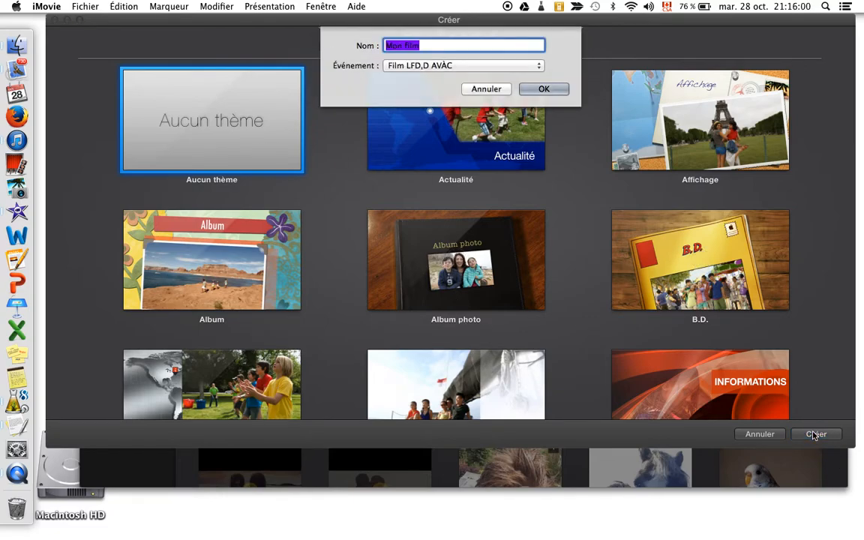
pyautogui.write('Présent')
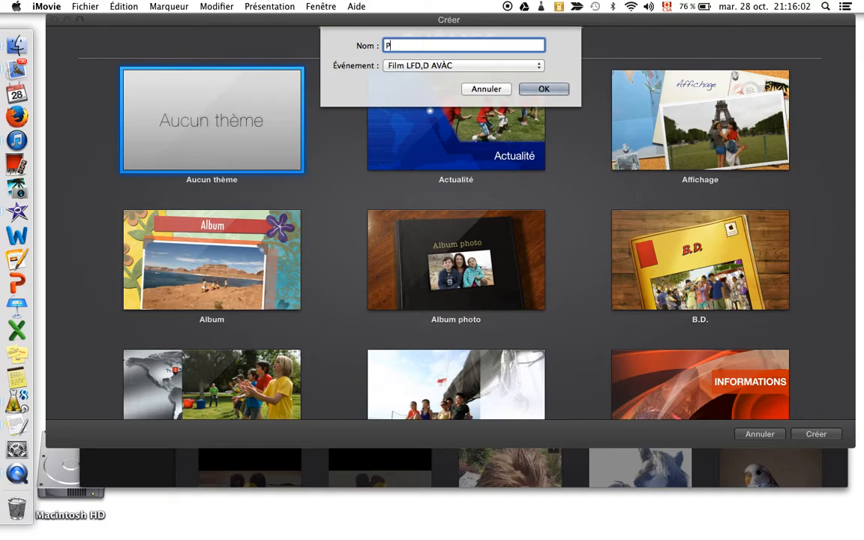
pyautogui.write('ation Imovie')
pyautogui.press('Return')
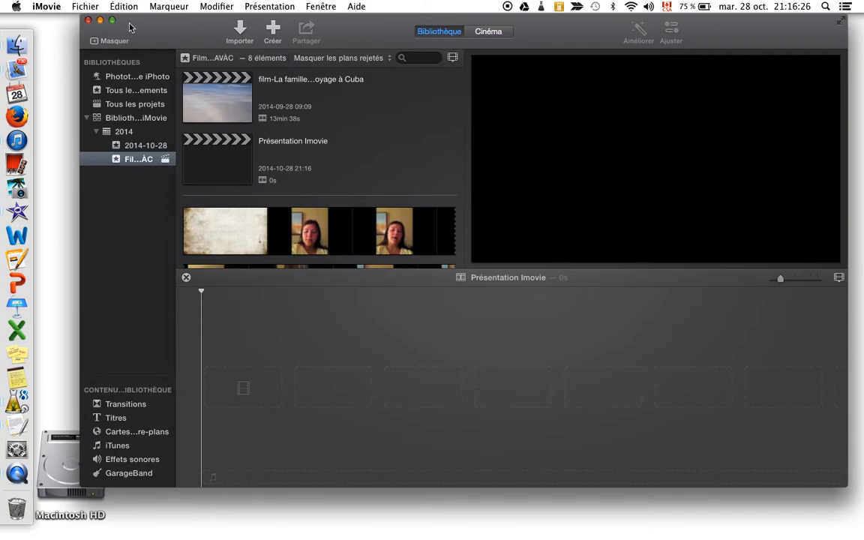
# Create a new event in the 2014 library and name it "Présentation Imovie 1"
pyautogui.rightClick(118, 189)
pyautogui.click(123, 191)
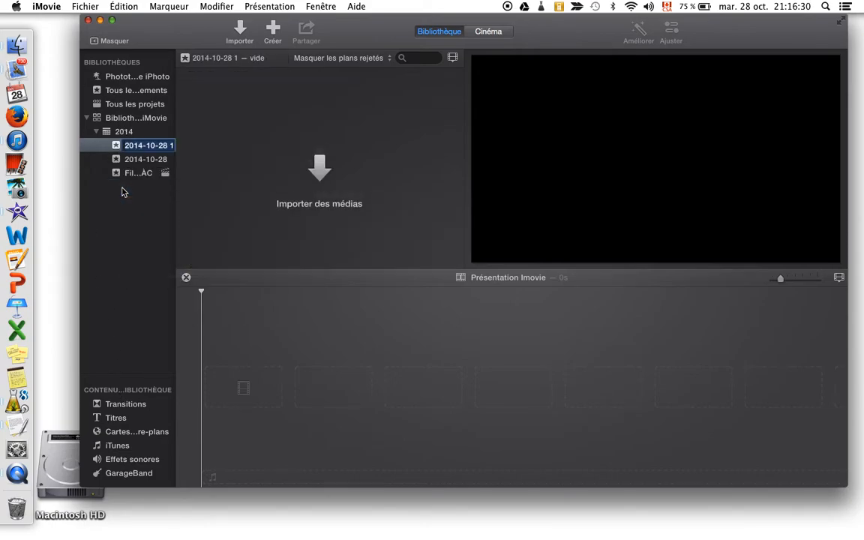
pyautogui.write('P')
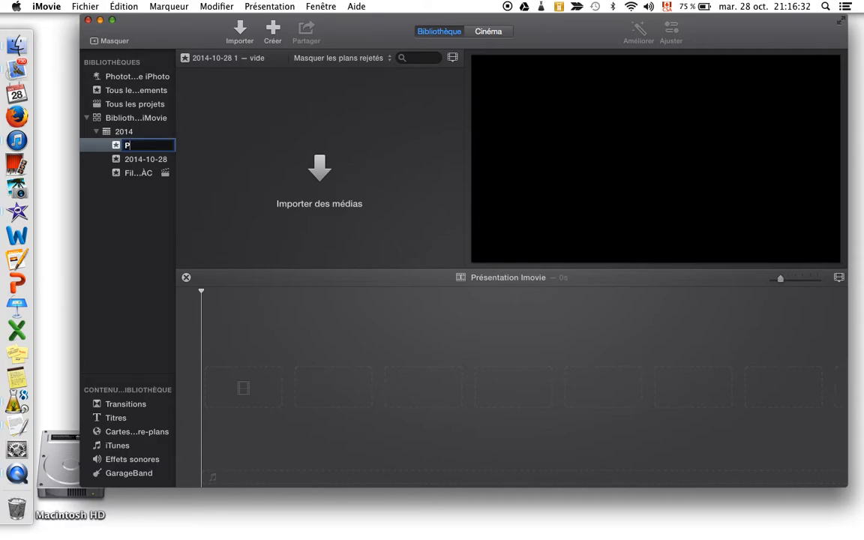
pyautogui.write('résentation Imovie')
pyautogui.press('Return')
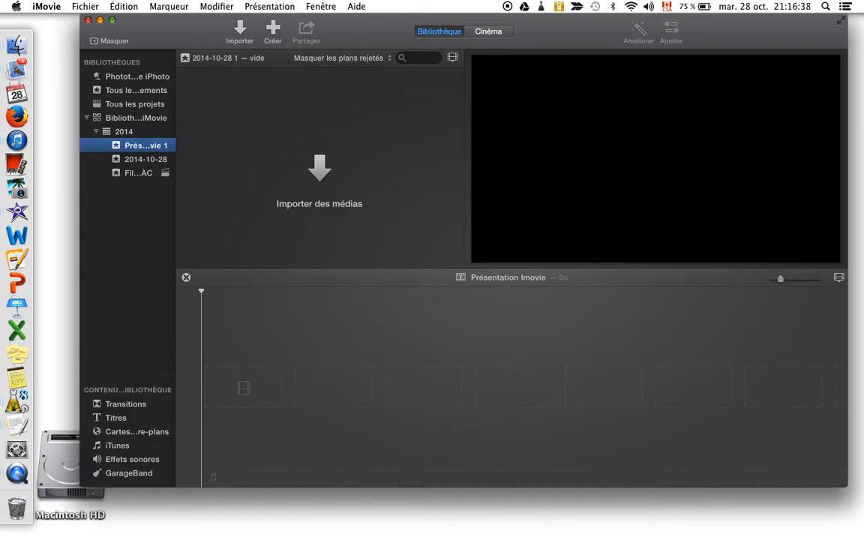
# Move the "Présentation Imovie" project from the "Film LFD,D AVÀC" event into the "Présentation Imovie 1" event and show that event
pyautogui.click(146, 172)
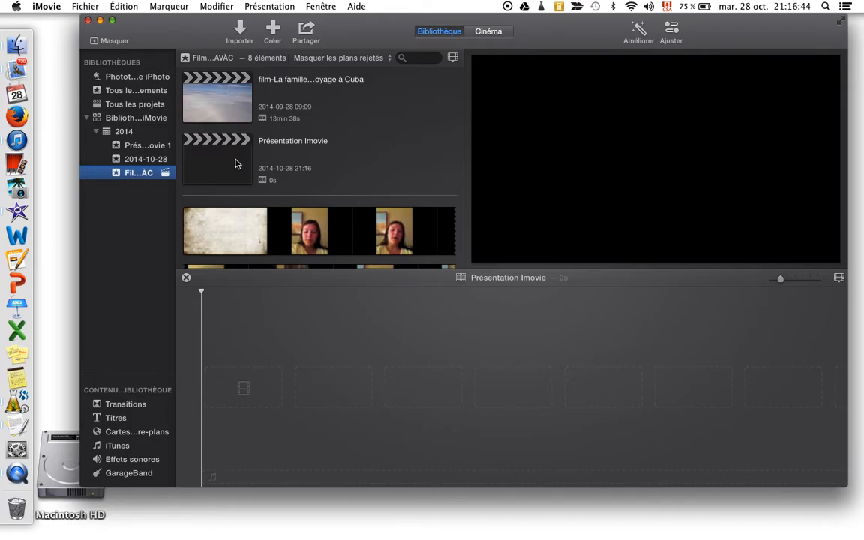
pyautogui.moveTo(234, 162); pyautogui.dragTo(145, 146)
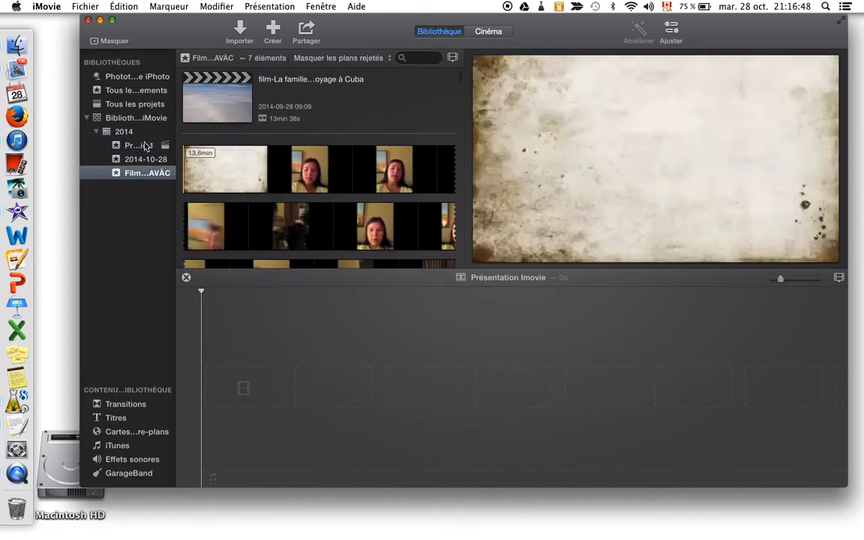
pyautogui.click(145, 146)
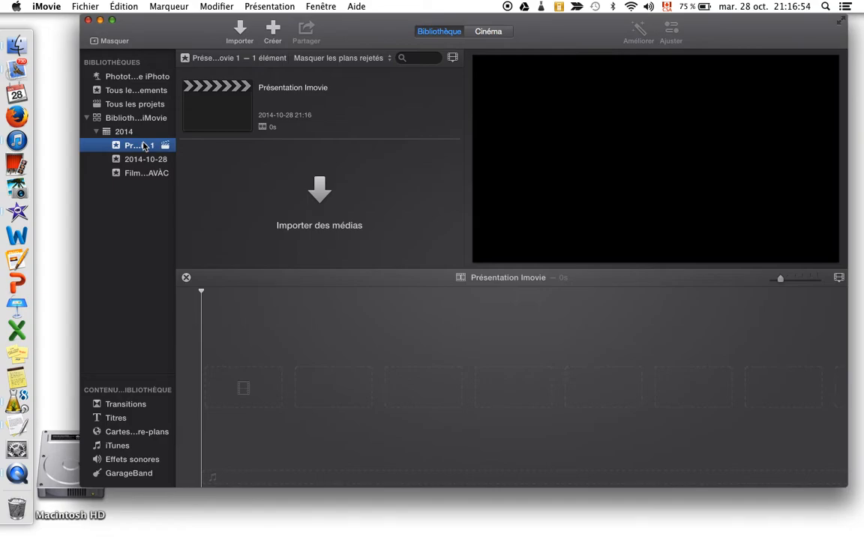
# Browse the maps and backgrounds and add the Rideau background as the first clip in the timeline
pyautogui.click(142, 433)
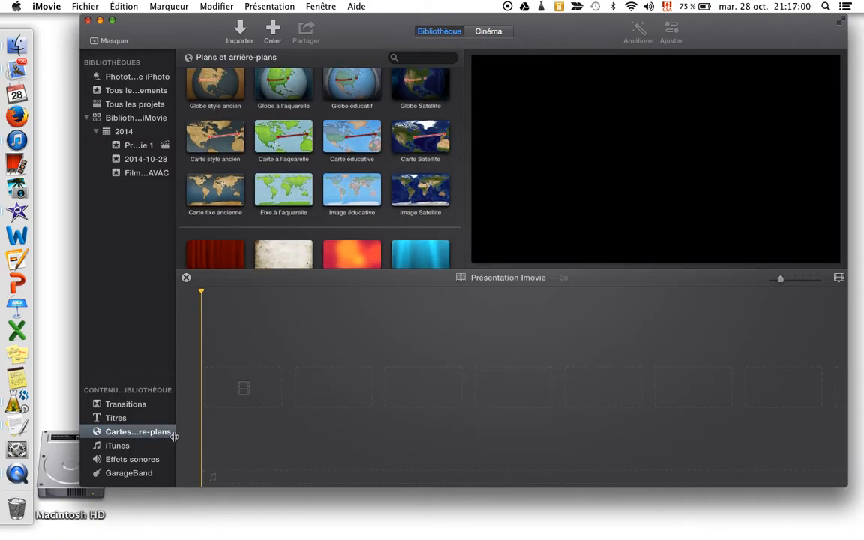
pyautogui.scroll(-3, 325, 193)
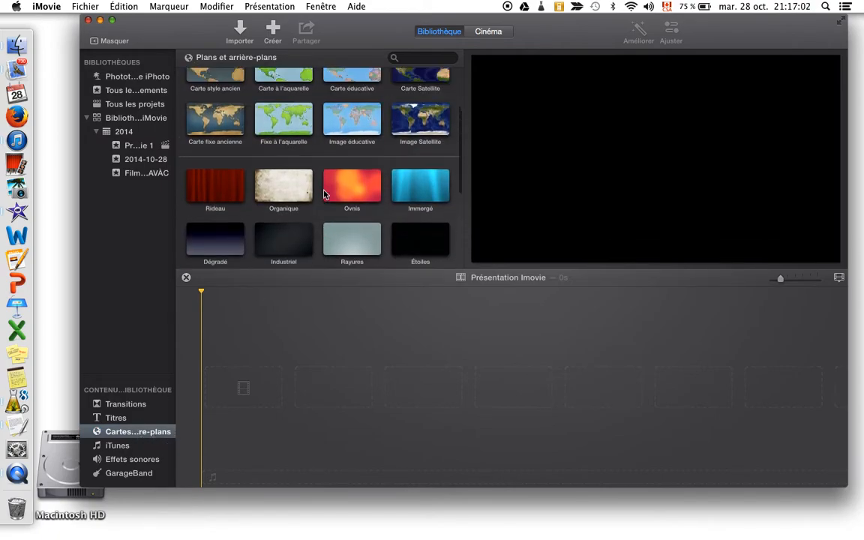
pyautogui.scroll(3, 325, 194)
pyautogui.scroll(-4, 325, 194)
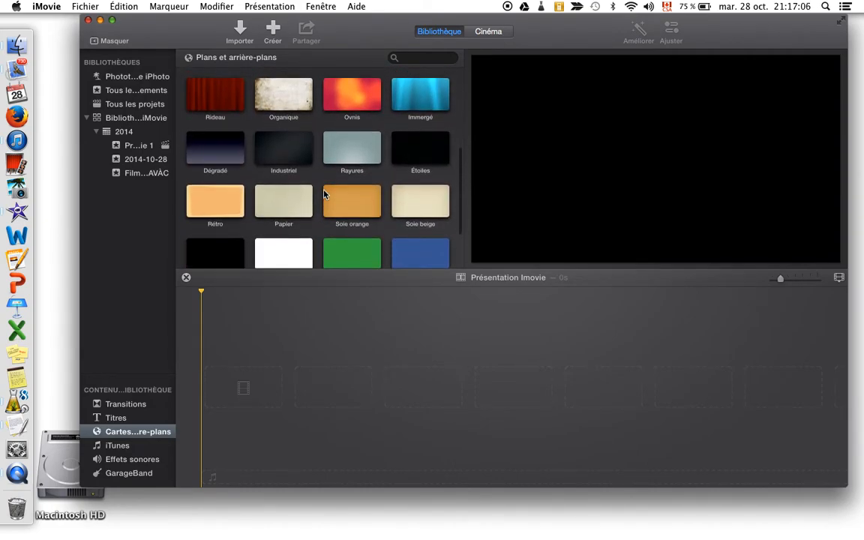
pyautogui.scroll(-2, 325, 193)
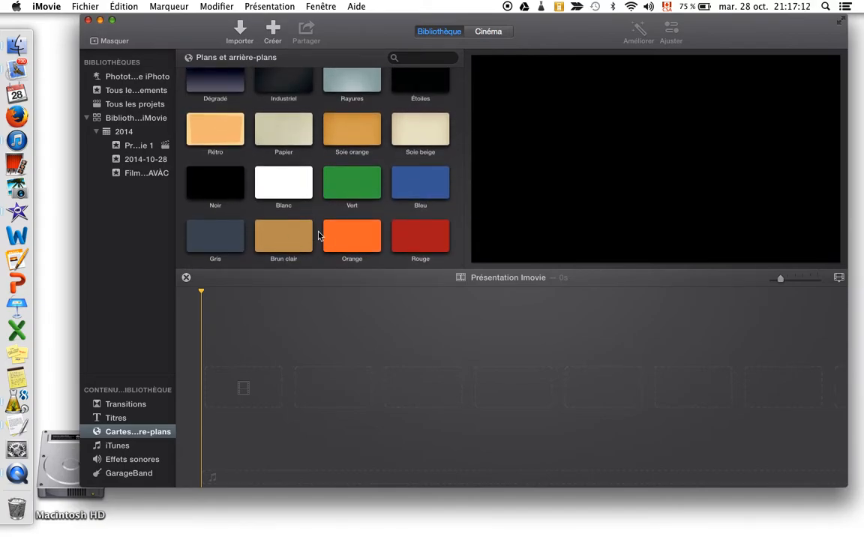
pyautogui.scroll(6, 318, 236)
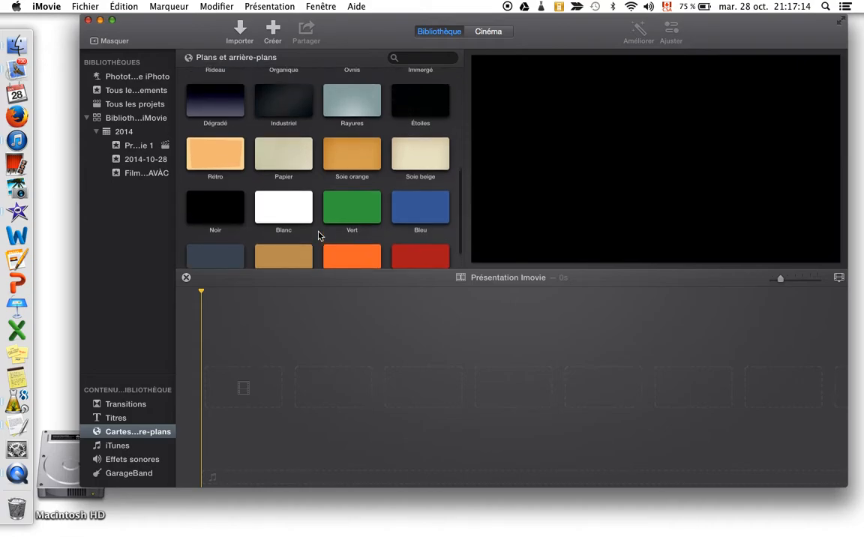
pyautogui.scroll(-5, 318, 235)
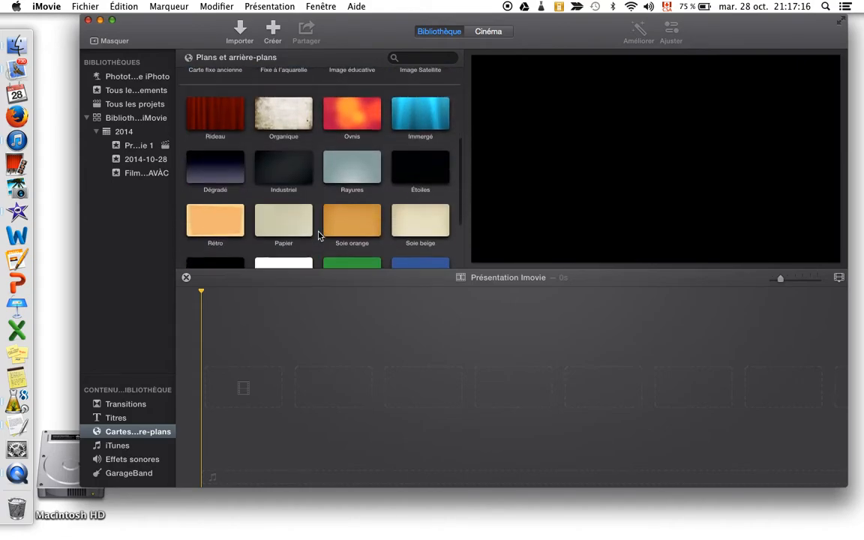
pyautogui.click(205, 109)
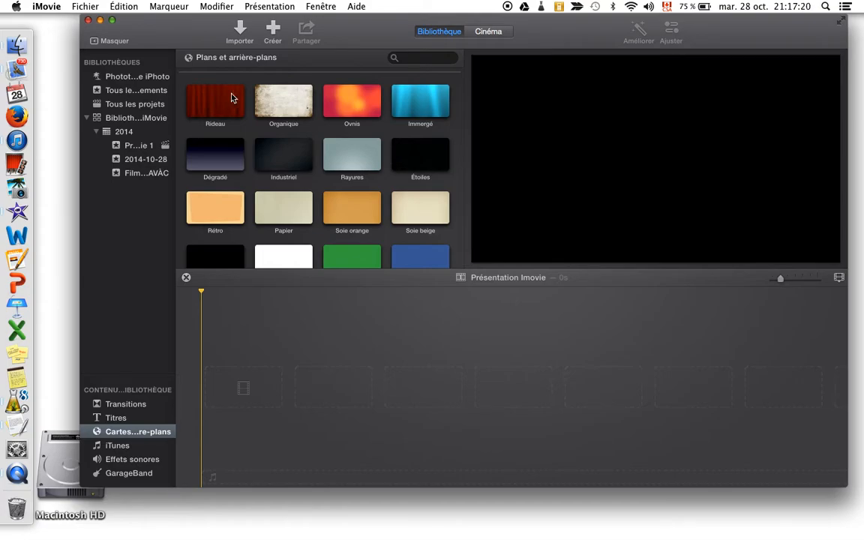
pyautogui.click(208, 84)
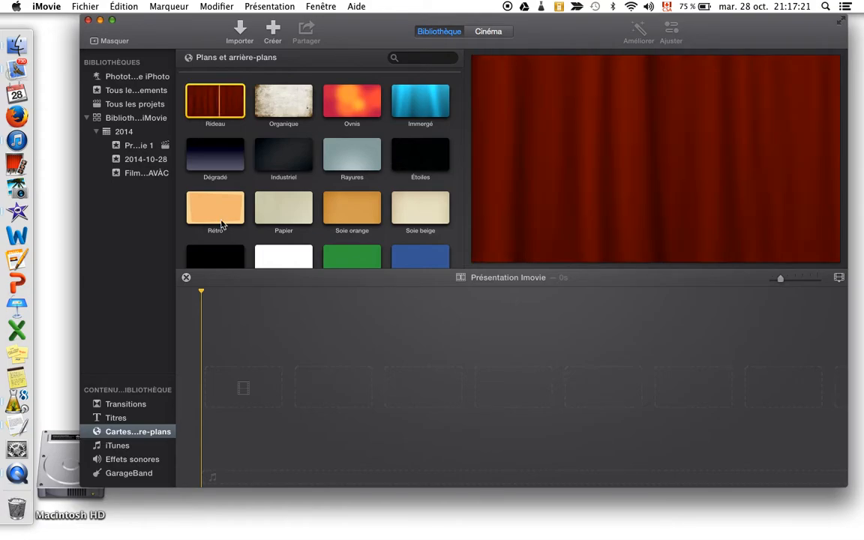
pyautogui.moveTo(215, 100); pyautogui.dragTo(235, 389)
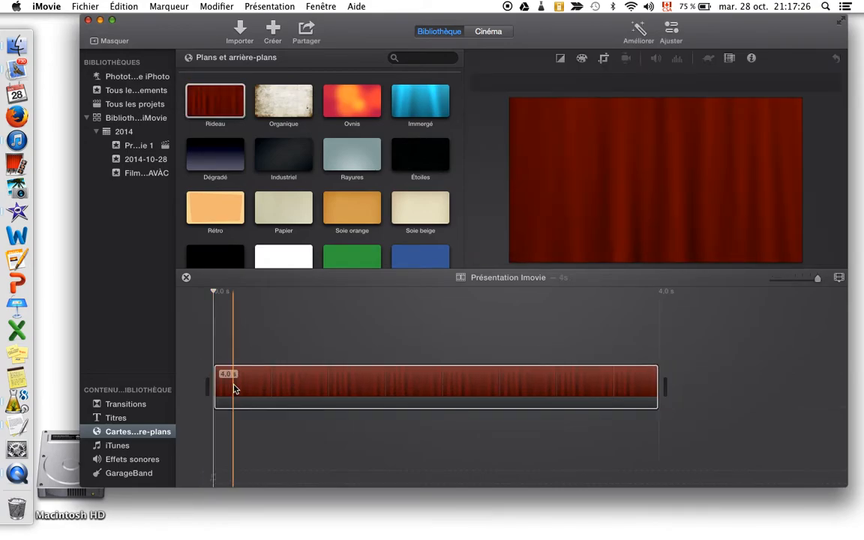
# Set the duration of the Rideau background clip to 2.0 seconds and preview it from the start
pyautogui.click(302, 379)
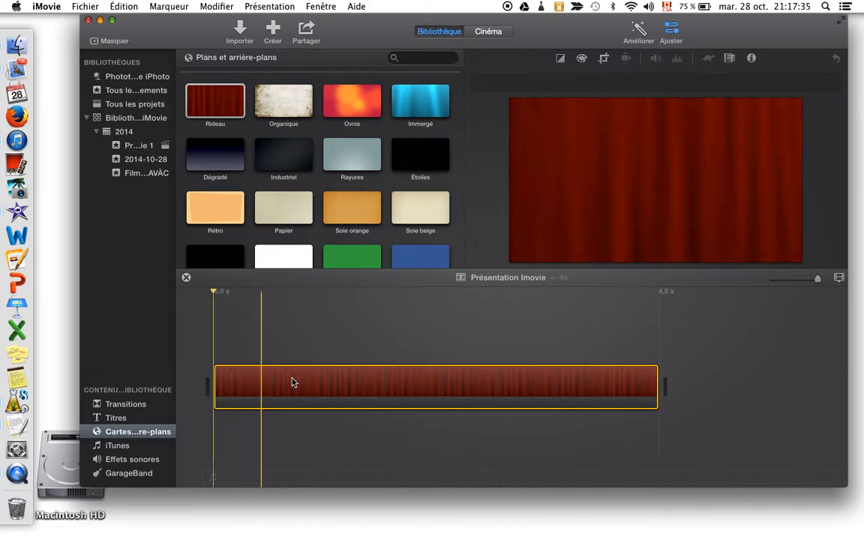
pyautogui.click(423, 384)
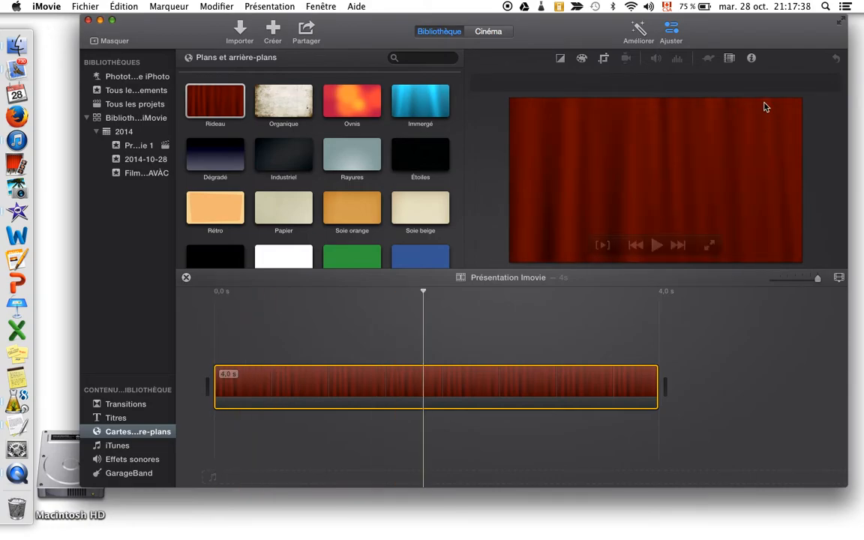
pyautogui.click(753, 59)
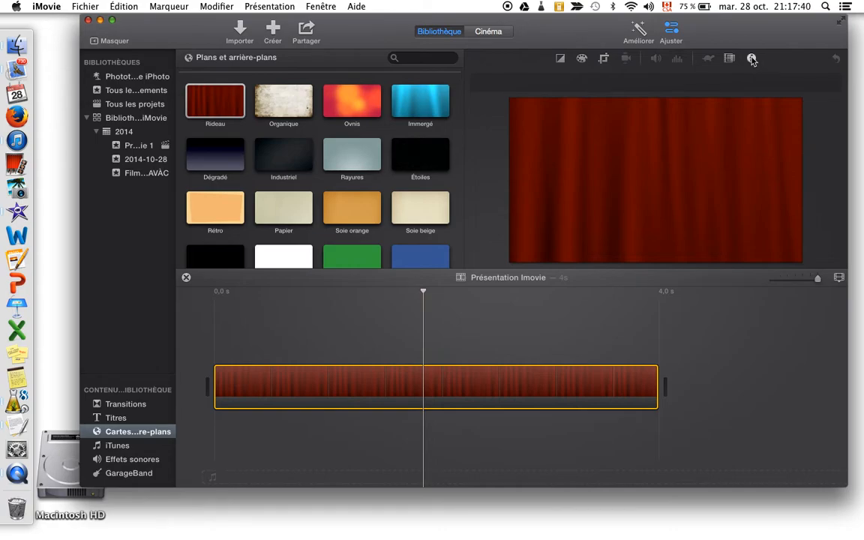
pyautogui.write('2')
pyautogui.press('Return')
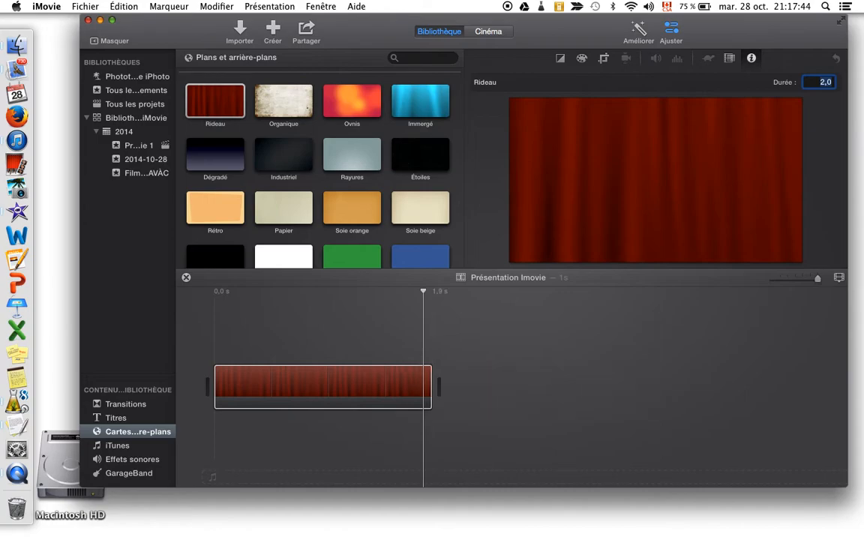
pyautogui.click(227, 359)
pyautogui.press('space')
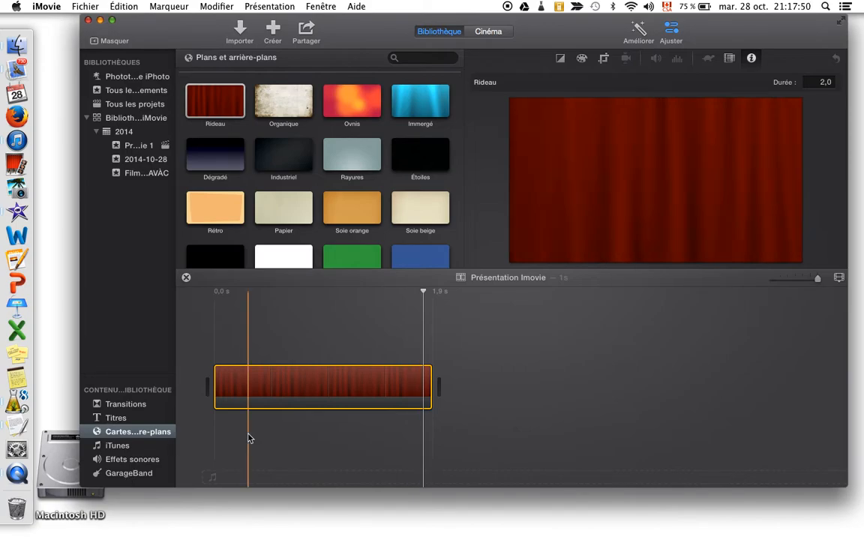
# Add the Poudre d'étoiles title over the Rideau background clip
pyautogui.click(129, 419)
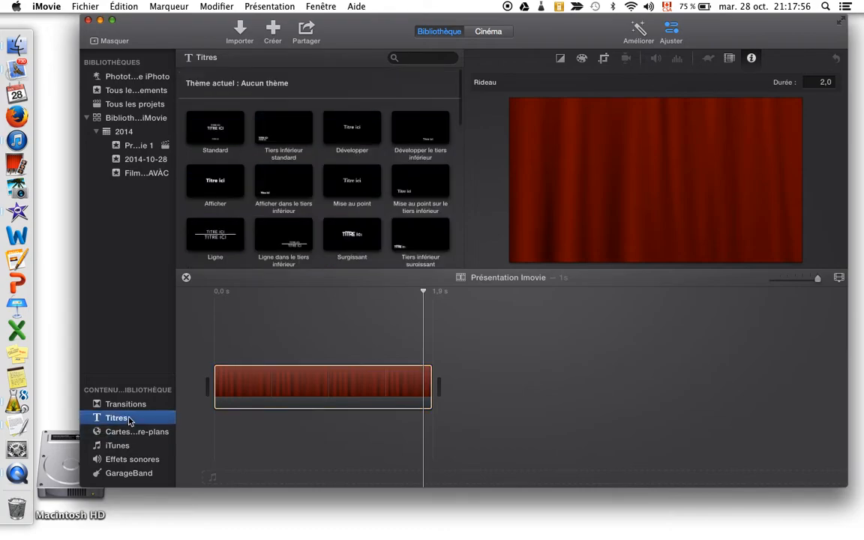
pyautogui.scroll(-10, 278, 207)
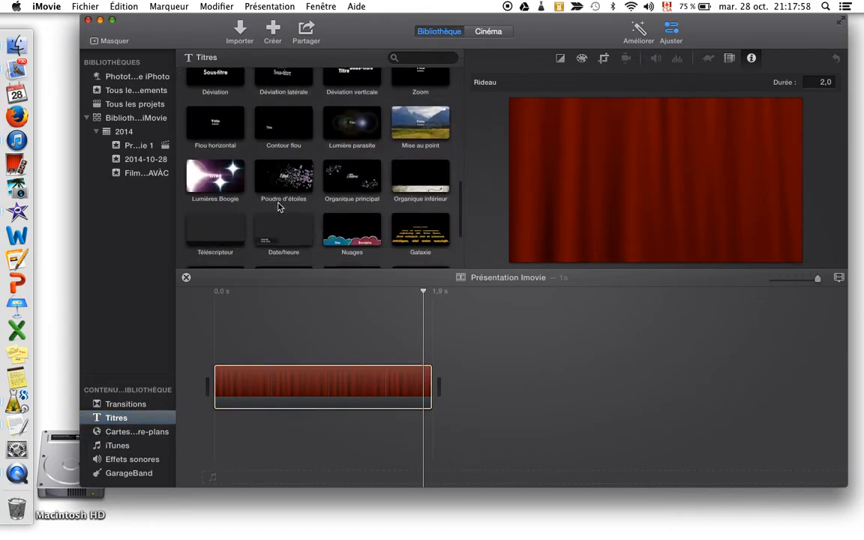
pyautogui.scroll(3, 279, 207)
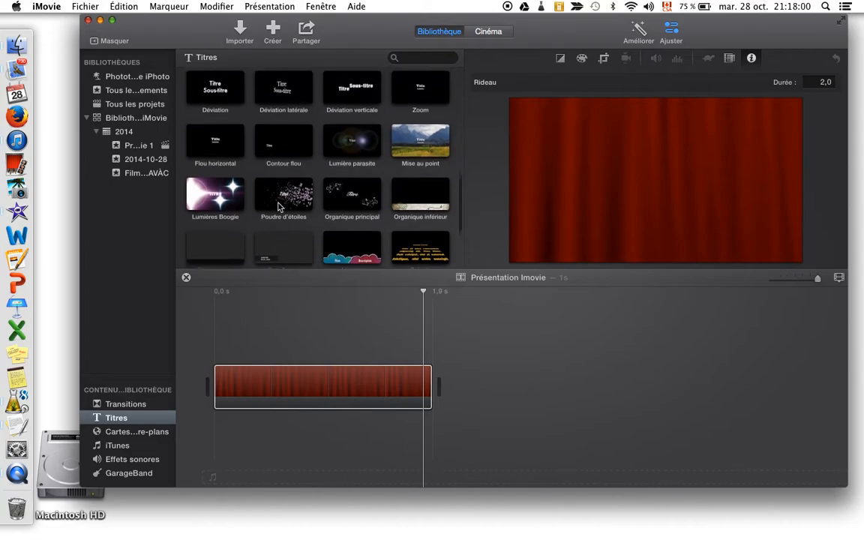
pyautogui.click(279, 199)
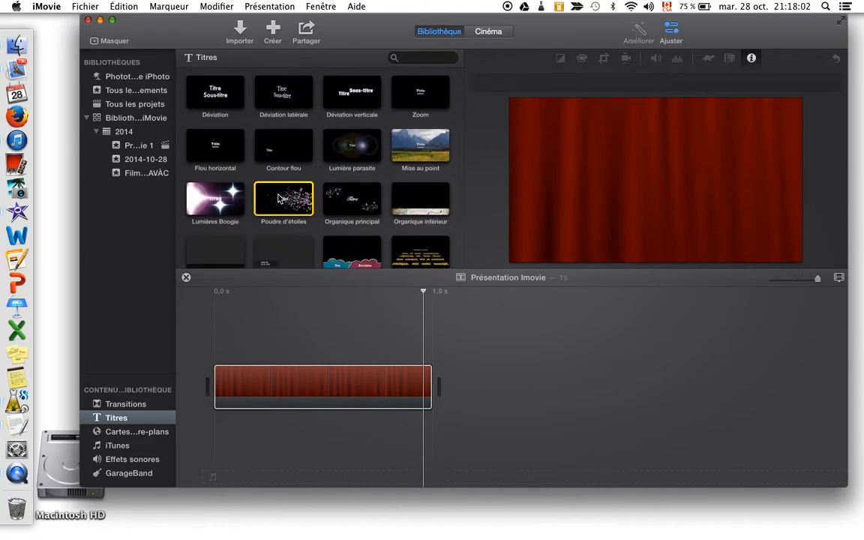
pyautogui.moveTo(279, 199); pyautogui.dragTo(297, 386)
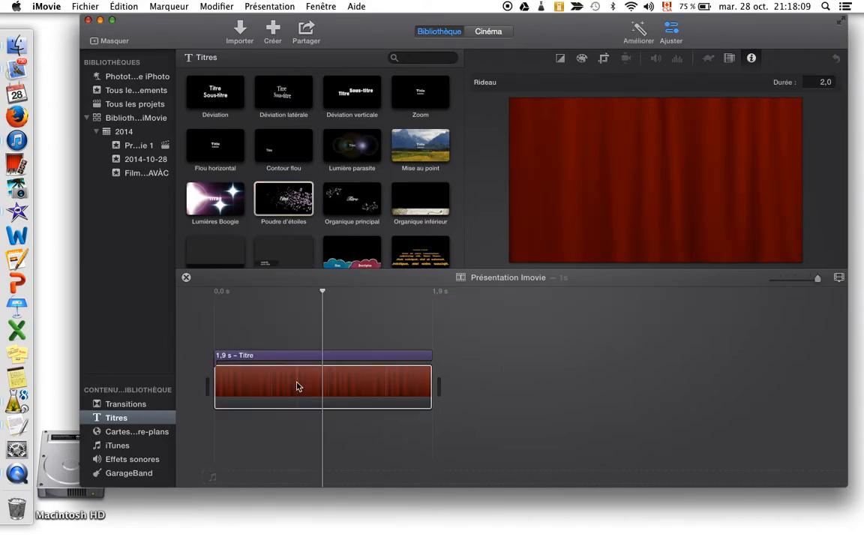
# Replace the title's placeholder text with "Présentation Imovie" and apply it
pyautogui.click(252, 357)
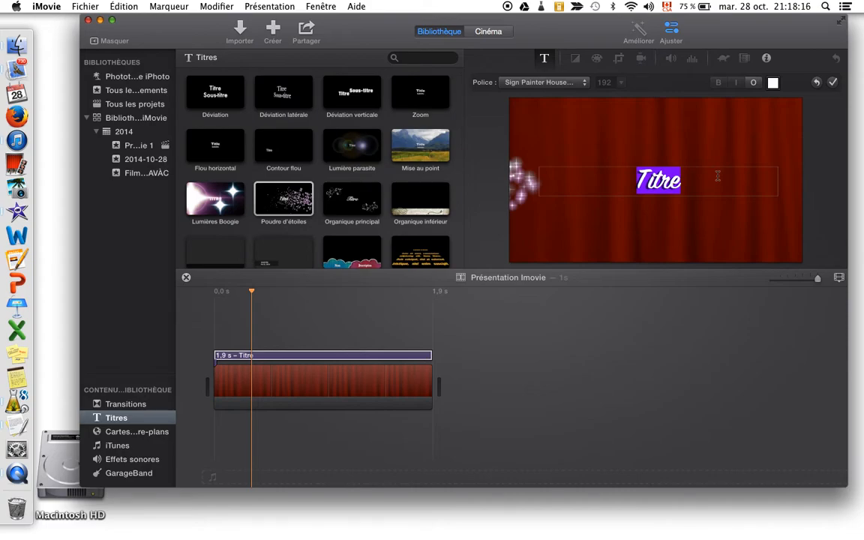
pyautogui.write('Présen')
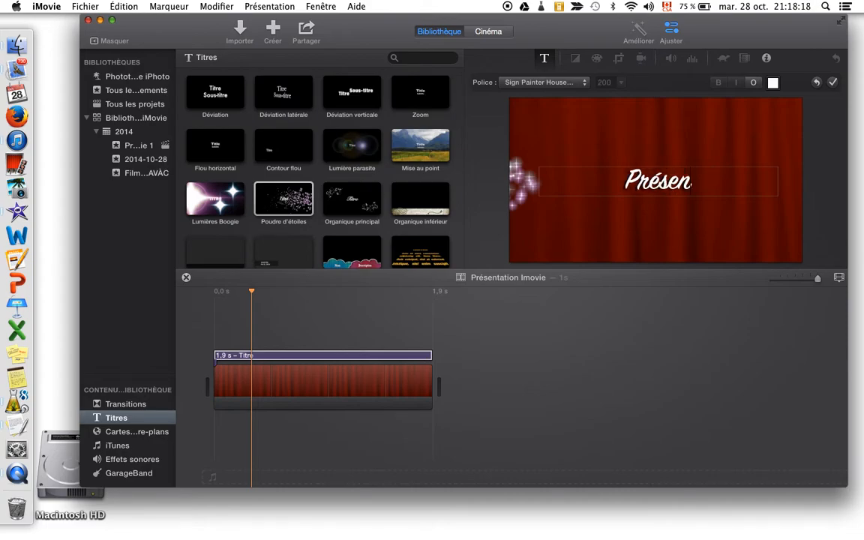
pyautogui.write('tation Imovie')
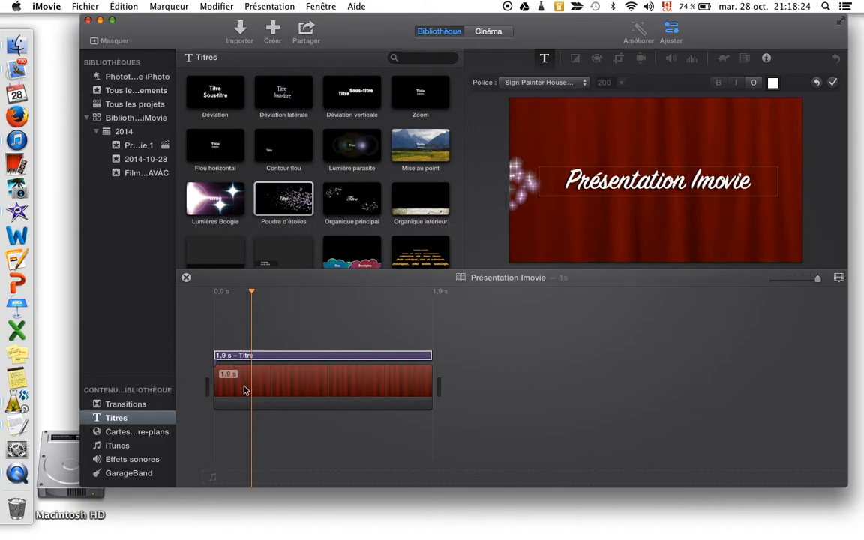
pyautogui.click(564, 208)
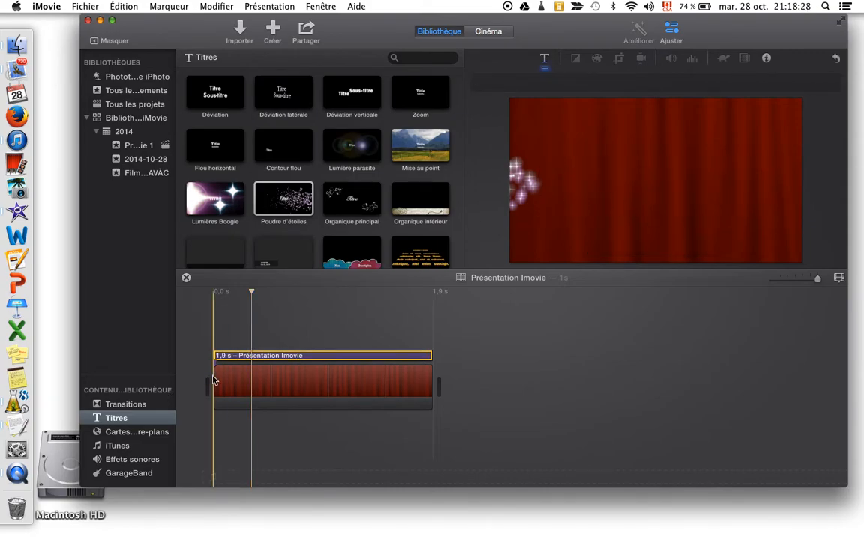
# Play back the titled curtain clip, and add the Rotation intérieure transition at its end
pyautogui.press('space')
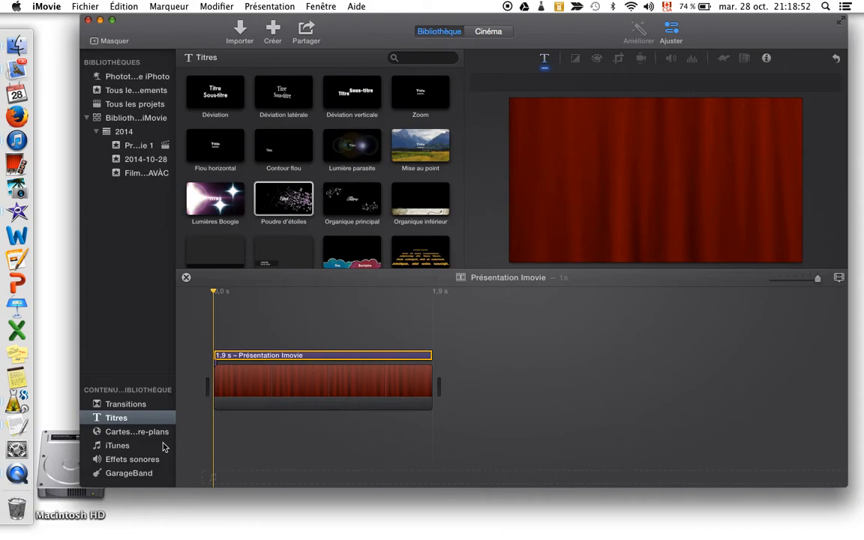
pyautogui.click(136, 409)
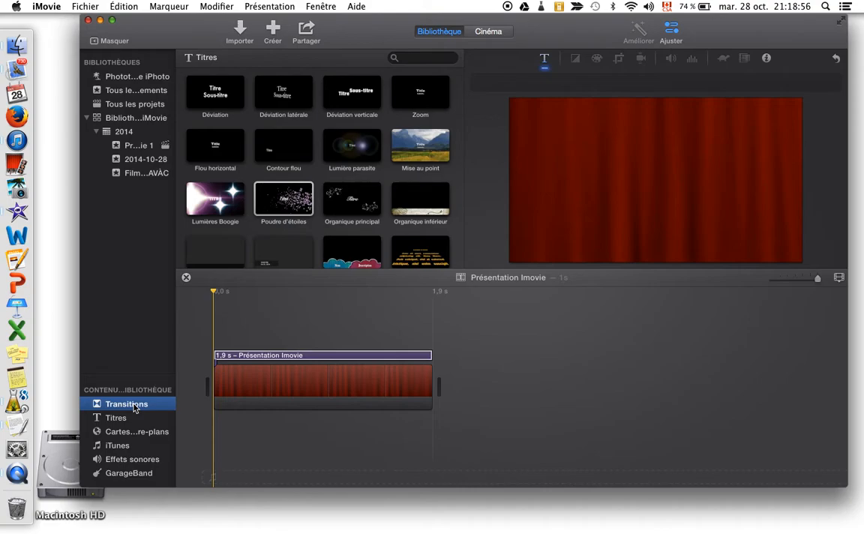
pyautogui.scroll(-3, 353, 192)
pyautogui.scroll(-5, 352, 192)
pyautogui.scroll(1, 352, 192)
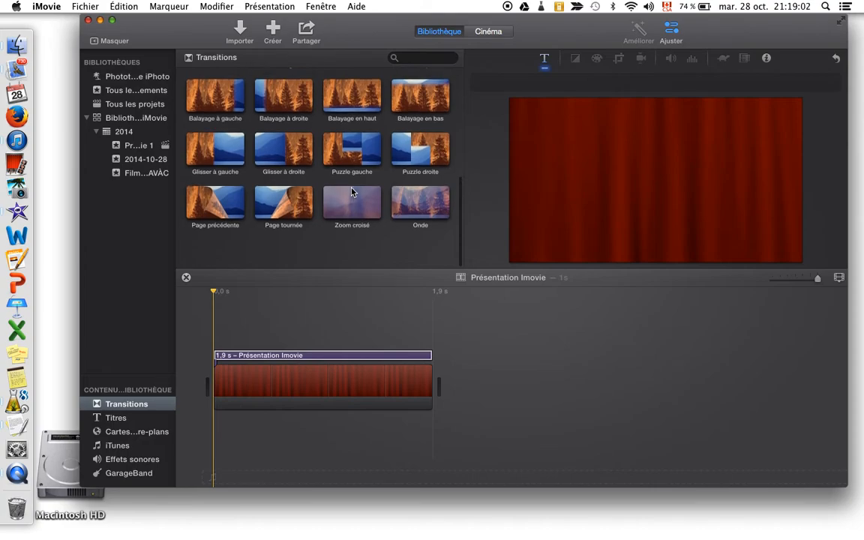
pyautogui.scroll(2, 352, 192)
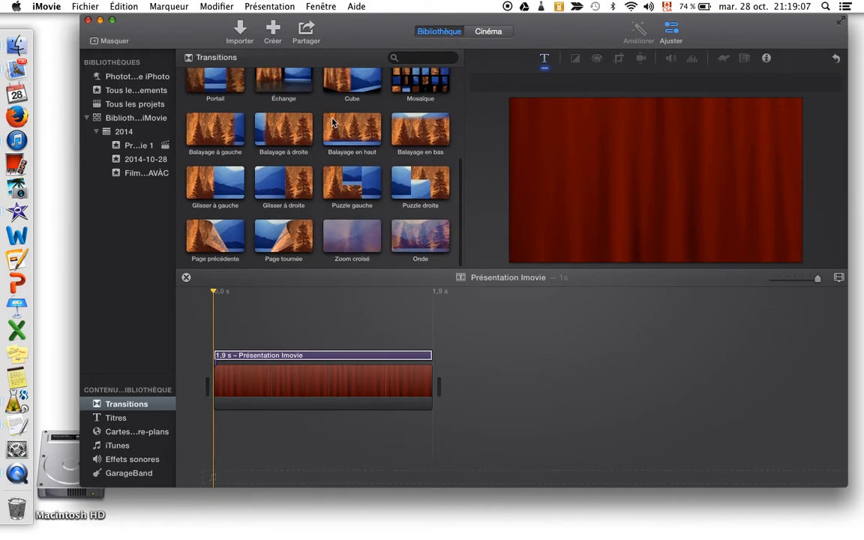
pyautogui.scroll(5, 333, 122)
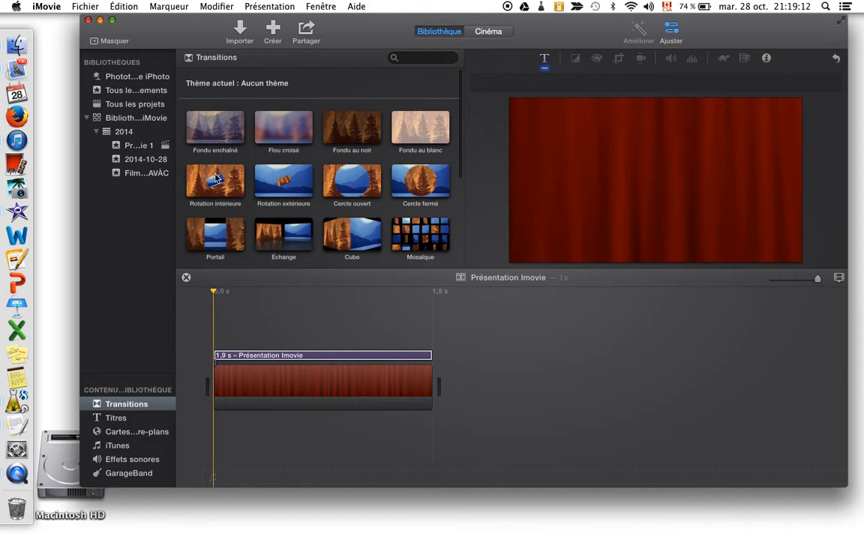
pyautogui.click(216, 178)
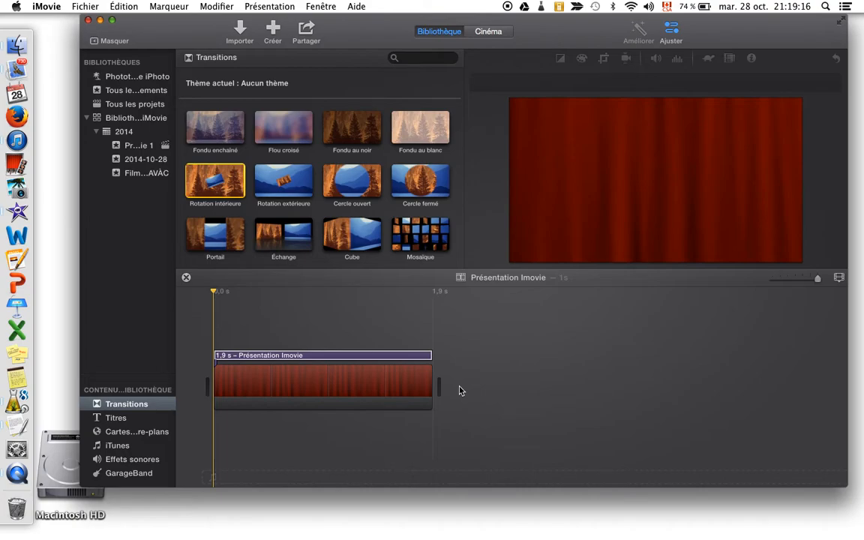
pyautogui.moveTo(220, 190); pyautogui.dragTo(385, 381)
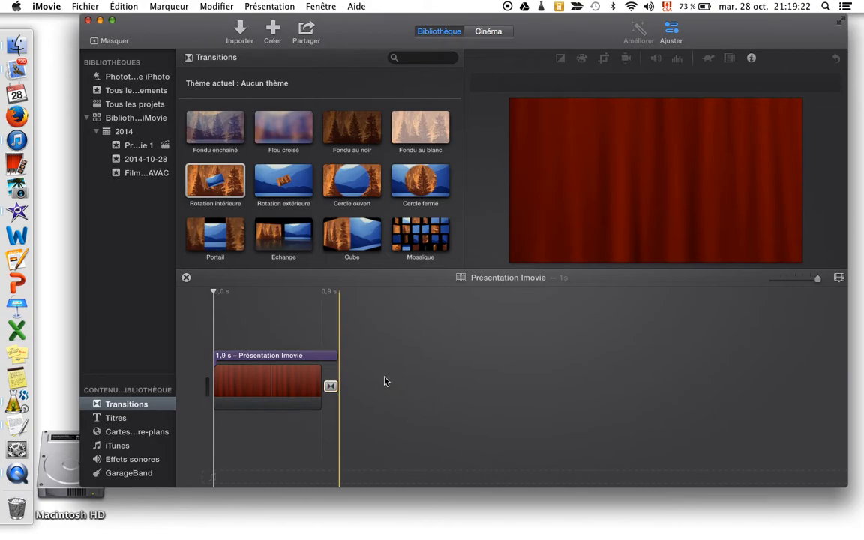
pyautogui.click(328, 388)
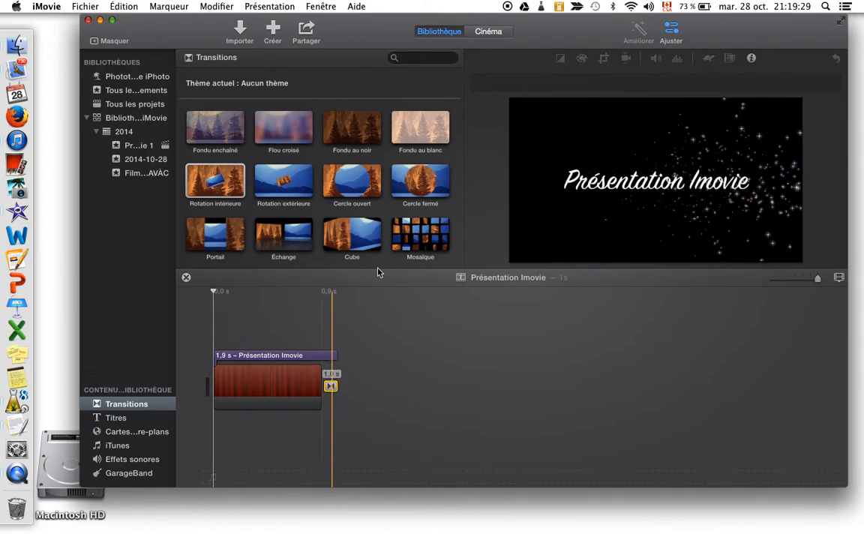
# Add the Immergé background after the transition and set its duration to 2.0 seconds
pyautogui.click(121, 433)
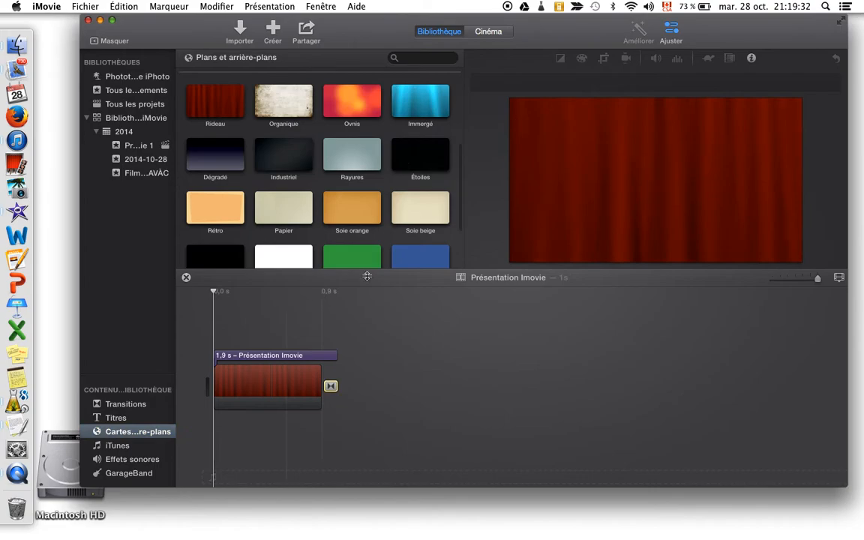
pyautogui.moveTo(422, 108); pyautogui.dragTo(409, 384)
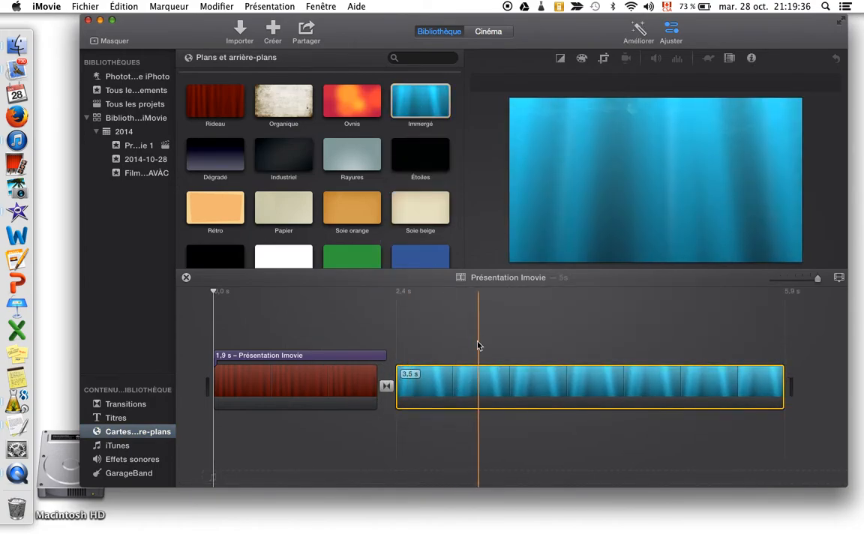
pyautogui.click(751, 58)
pyautogui.click(824, 82)
pyautogui.write('2')
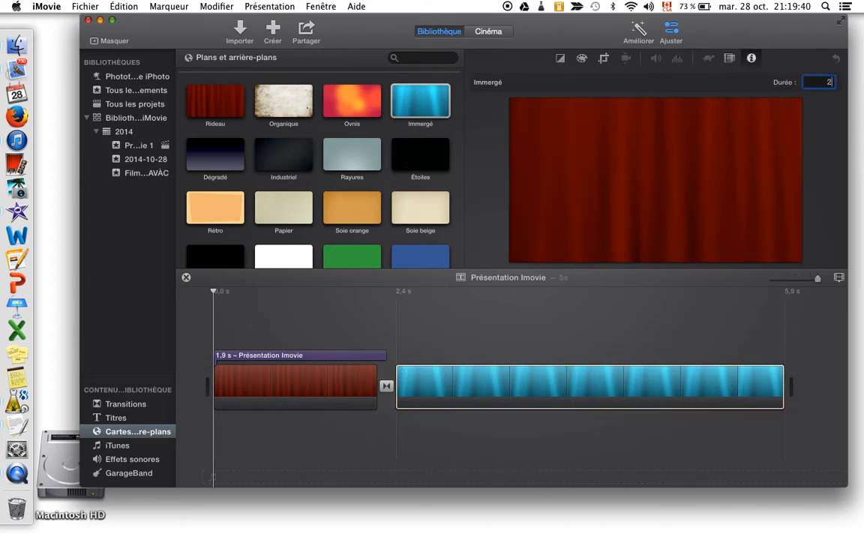
pyautogui.press('Return')
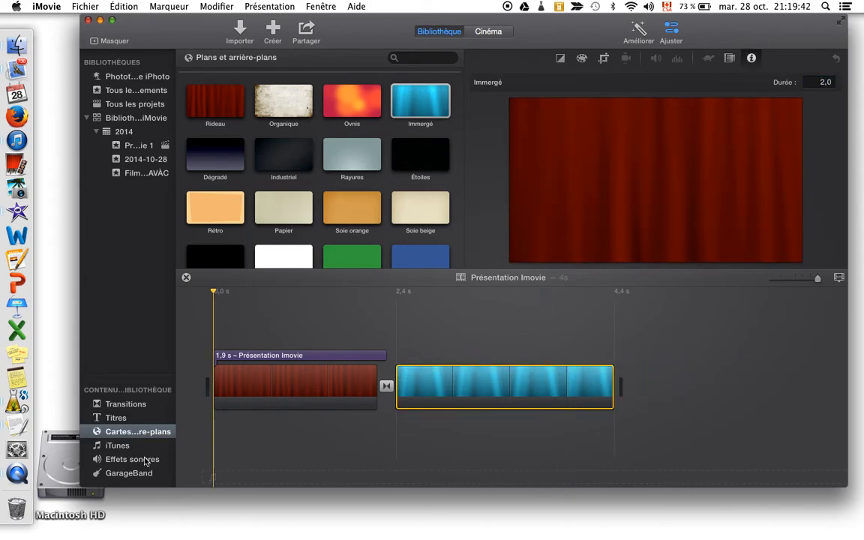
# Add the Déviation verticale title over the Immergé background clip
pyautogui.click(129, 418)
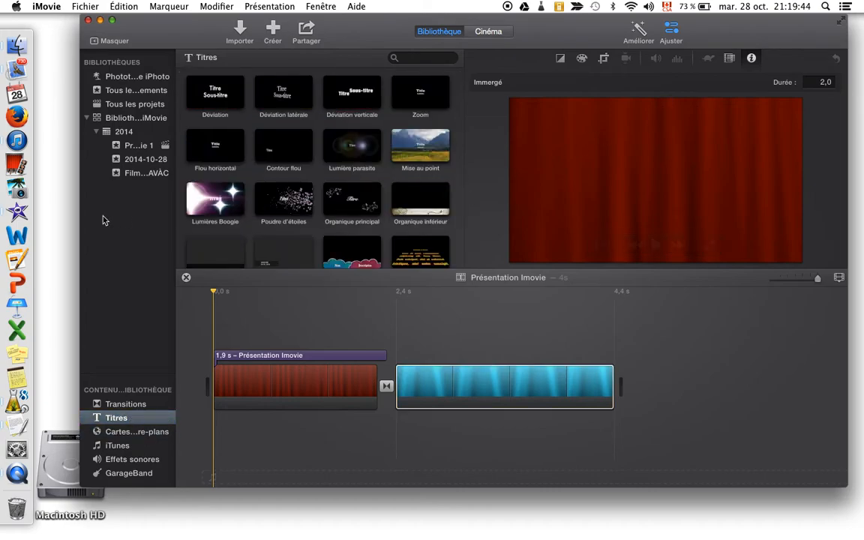
pyautogui.scroll(4, 303, 155)
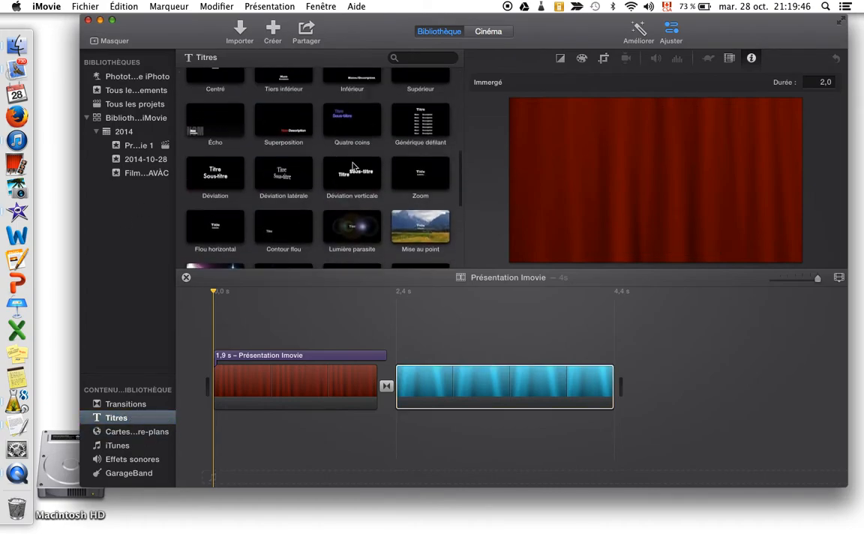
pyautogui.scroll(4, 348, 173)
pyautogui.moveTo(344, 249); pyautogui.dragTo(501, 396)
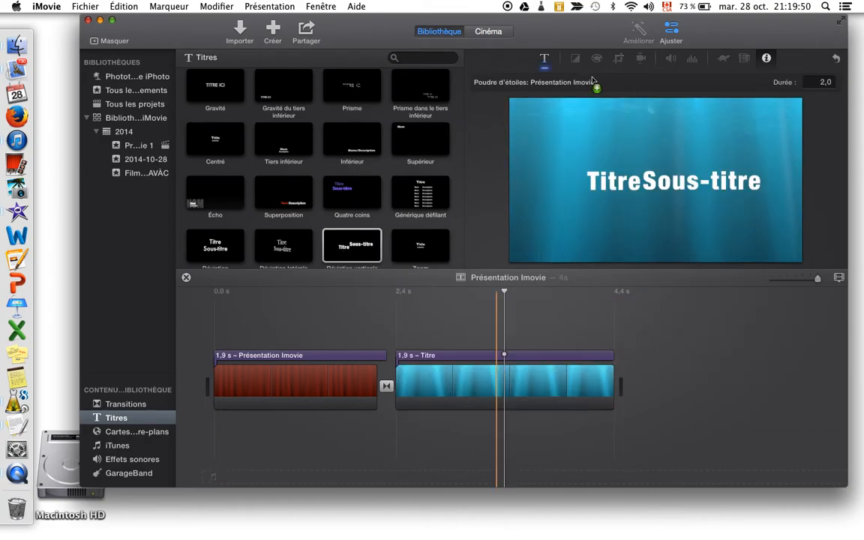
# Replace the new title's placeholder text with "Comment" and its subtitle with "ça fonctionne", and play back the result
pyautogui.doubleClick(647, 179)
pyautogui.write('C')
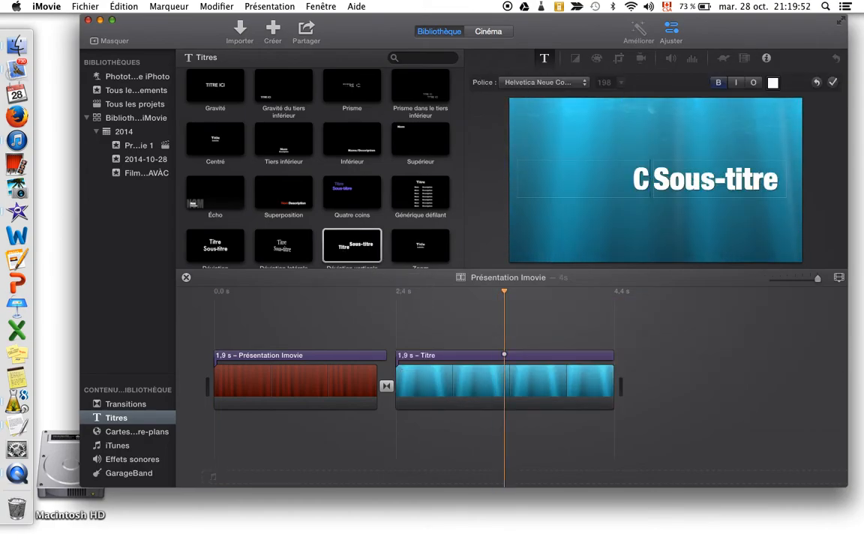
pyautogui.write('omment')
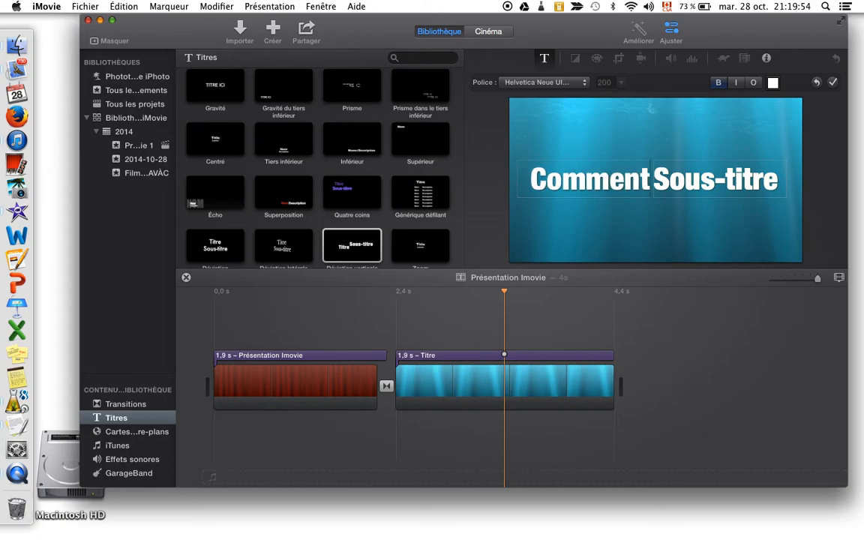
pyautogui.moveTo(656, 176); pyautogui.dragTo(801, 175)
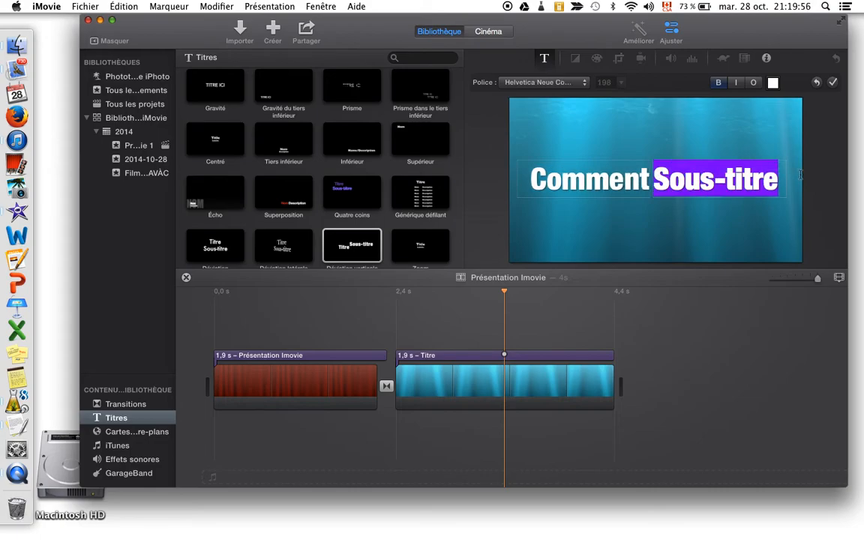
pyautogui.write('ça fonc')
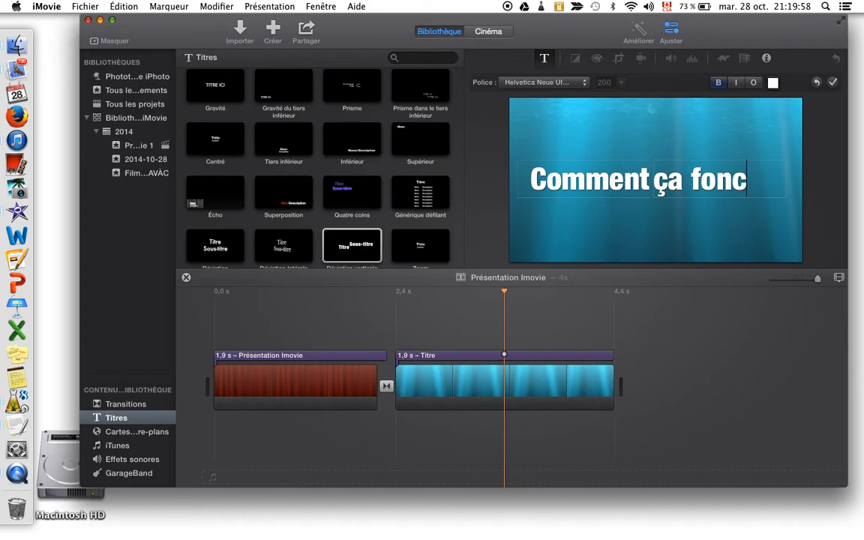
pyautogui.write('tionnr')
pyautogui.press('BackSpace')
pyautogui.write('e')
pyautogui.click(760, 251)
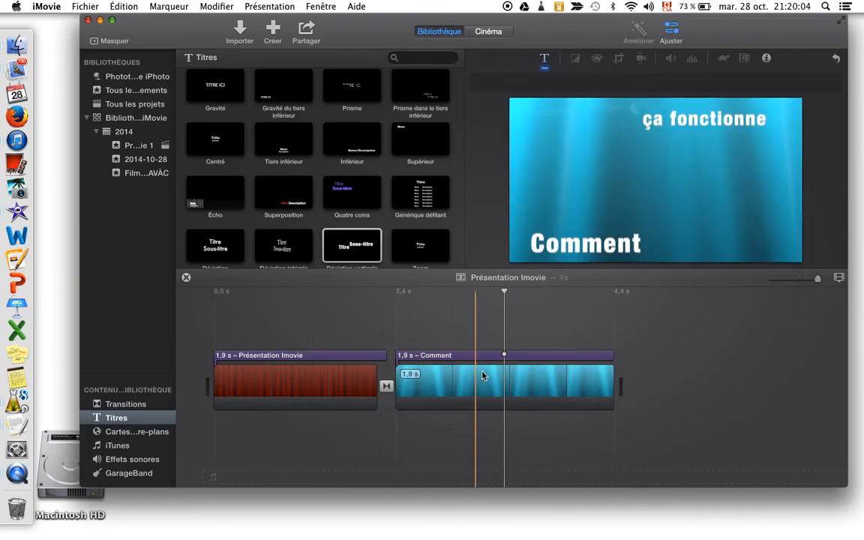
pyautogui.press('space')
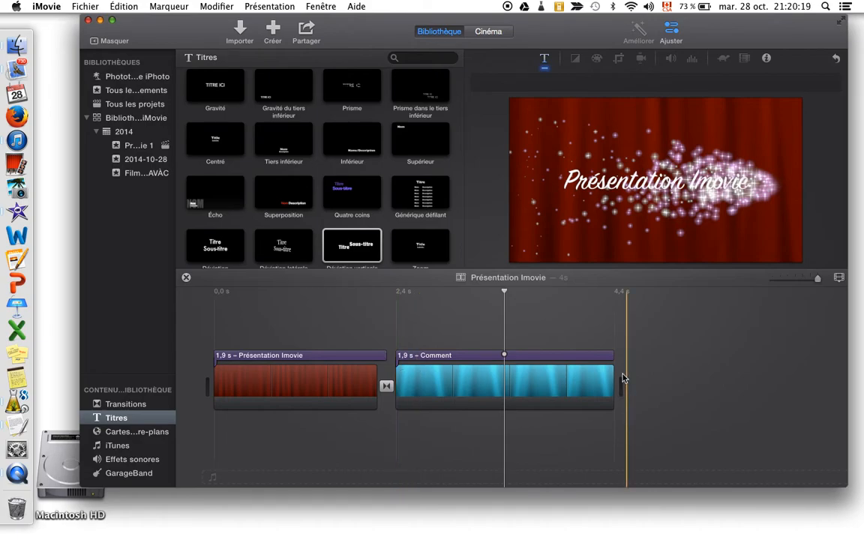
# Add the Globe éducatif animated map after the Immergé clip at the end of the timeline
pyautogui.scroll(10, 283, 147)
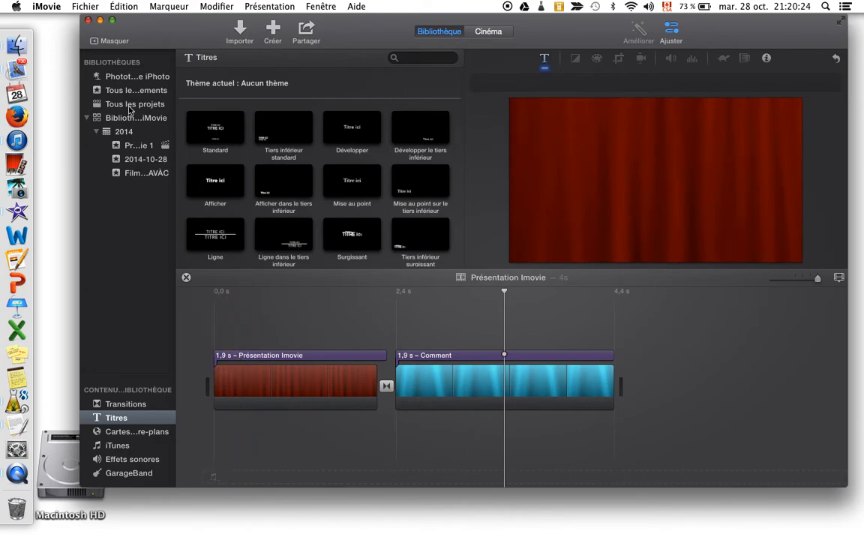
pyautogui.click(139, 432)
pyautogui.scroll(5, 285, 248)
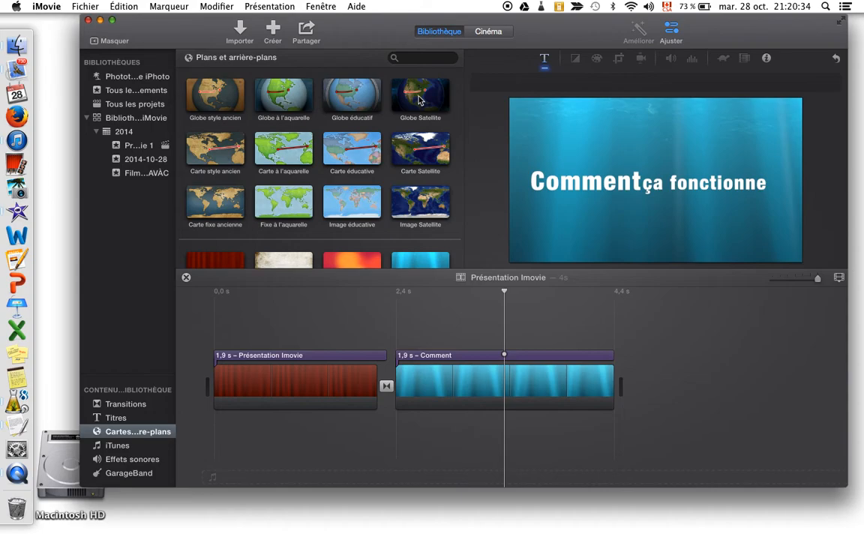
pyautogui.click(374, 97)
pyautogui.moveTo(353, 96); pyautogui.dragTo(646, 405)
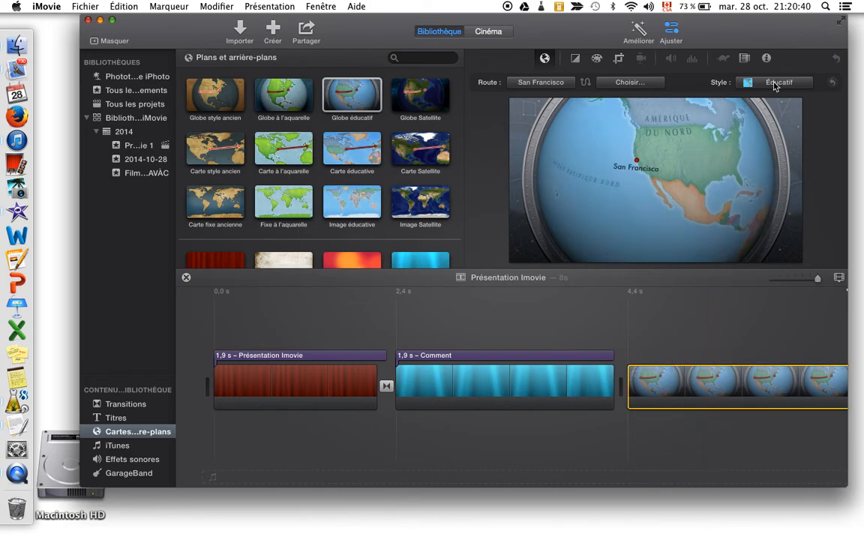
# Set the starting point of the globe clip's route to Lévis, Canada
pyautogui.hscroll(3, 603, 363)
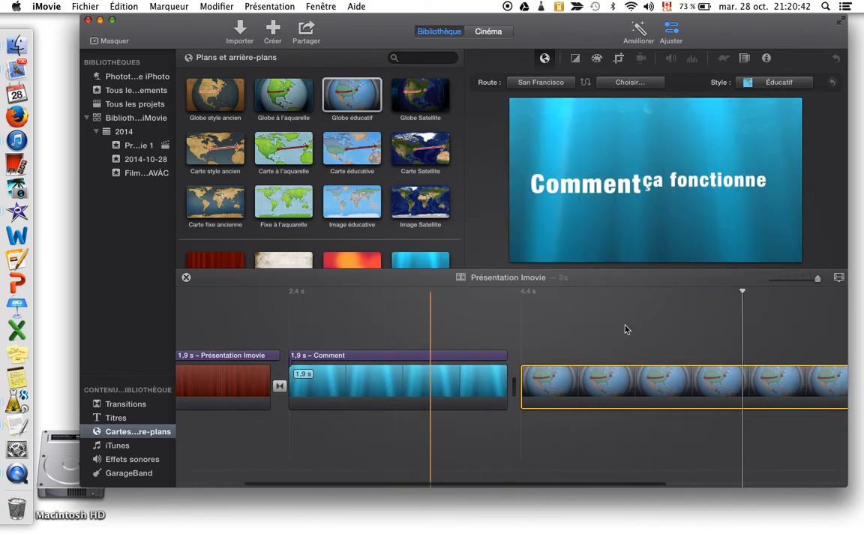
pyautogui.click(580, 382)
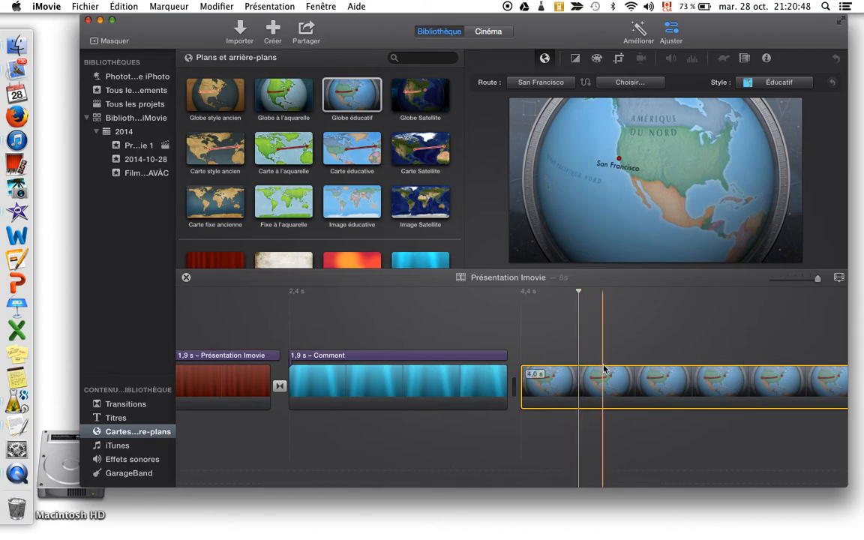
pyautogui.click(538, 82)
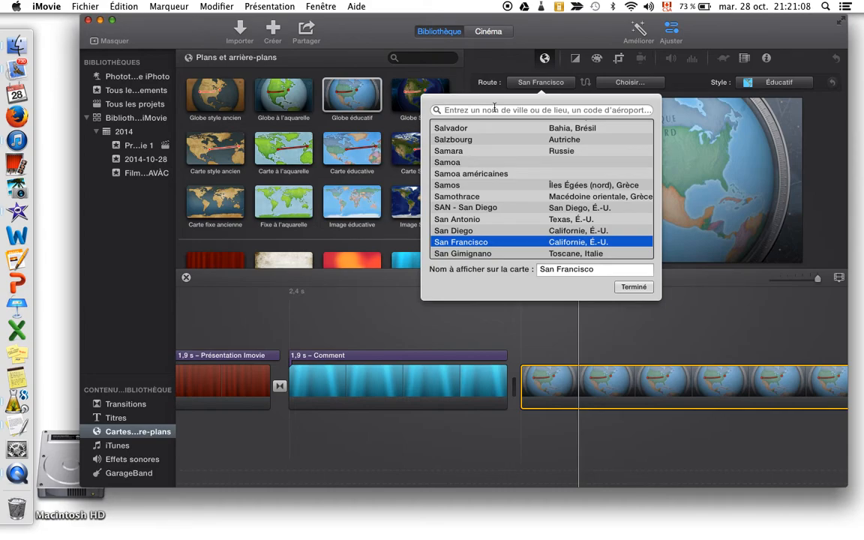
pyautogui.write('lévis')
pyautogui.press('Return')
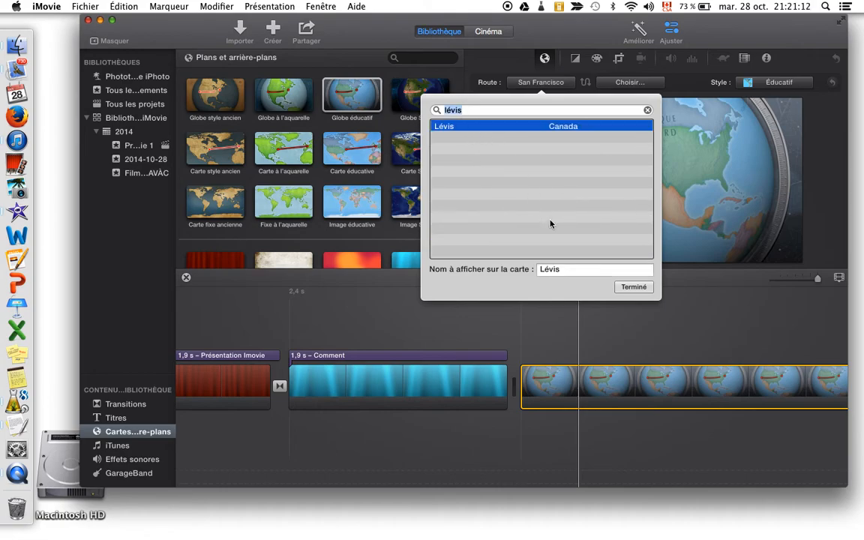
pyautogui.click(520, 126)
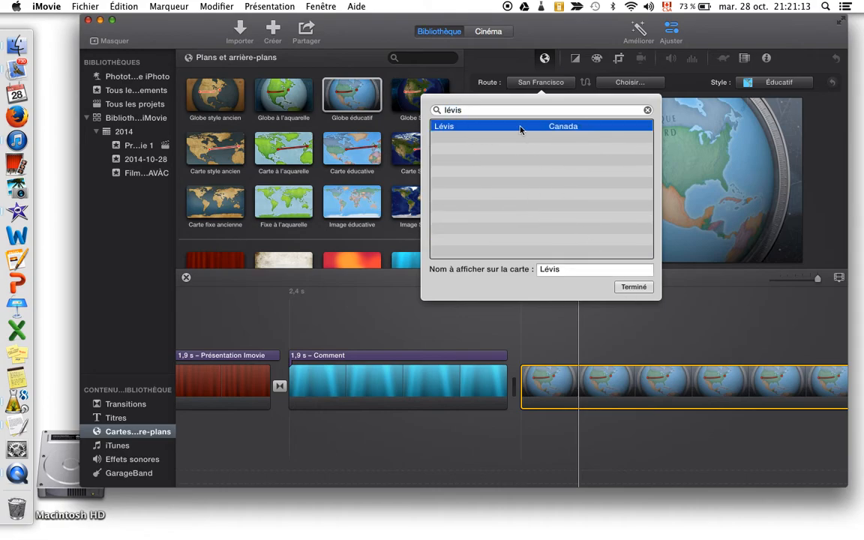
pyautogui.click(650, 292)
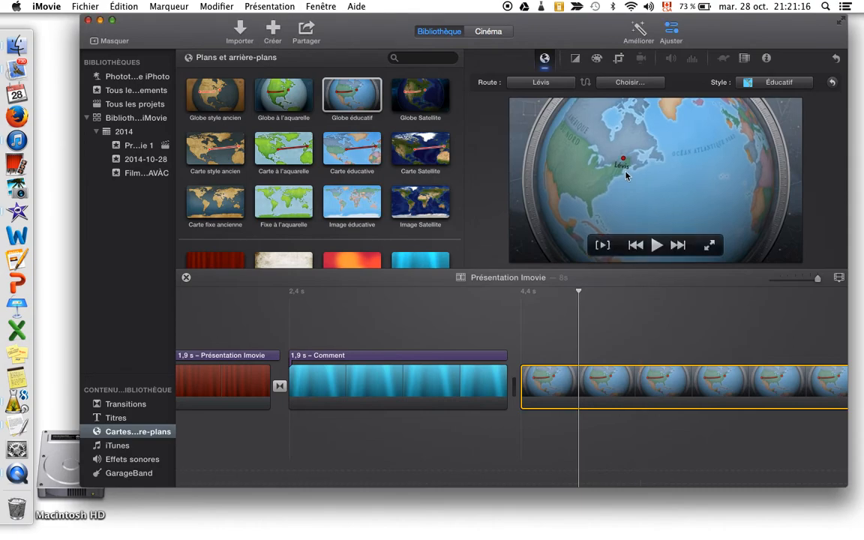
# Set the destination of the globe clip's route to Cuba
pyautogui.click(623, 84)
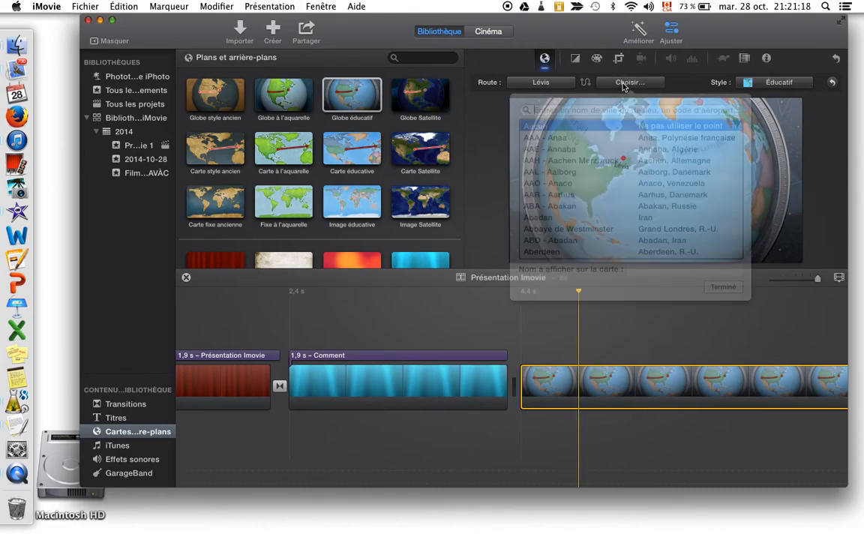
pyautogui.scroll(-2, 583, 240)
pyautogui.scroll(2, 583, 242)
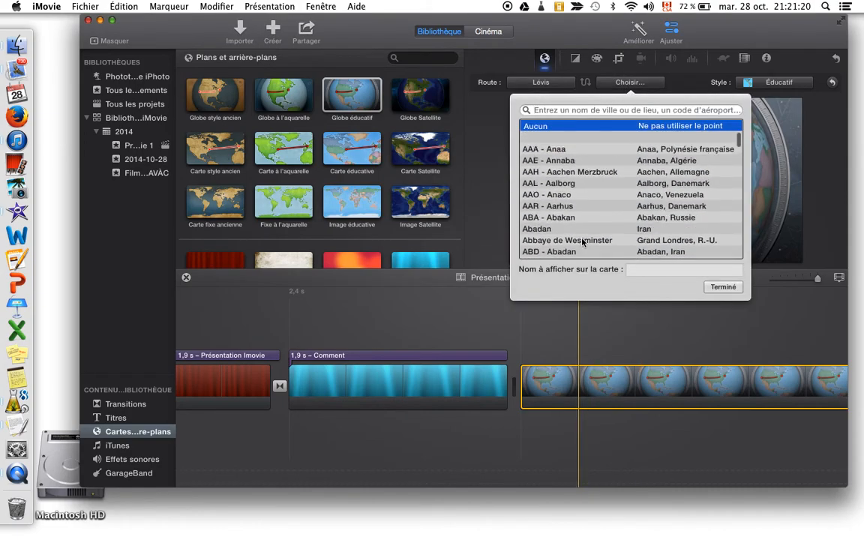
pyautogui.write('c')
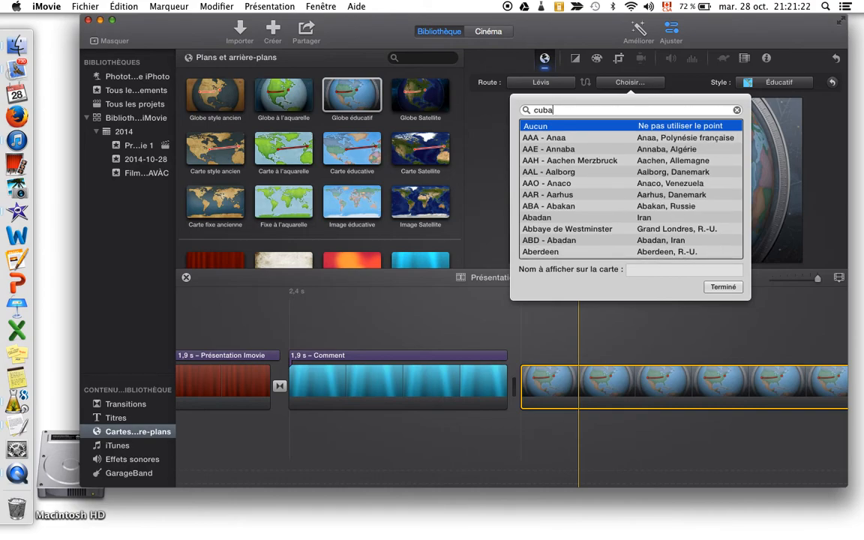
pyautogui.write('uba')
pyautogui.click(529, 206)
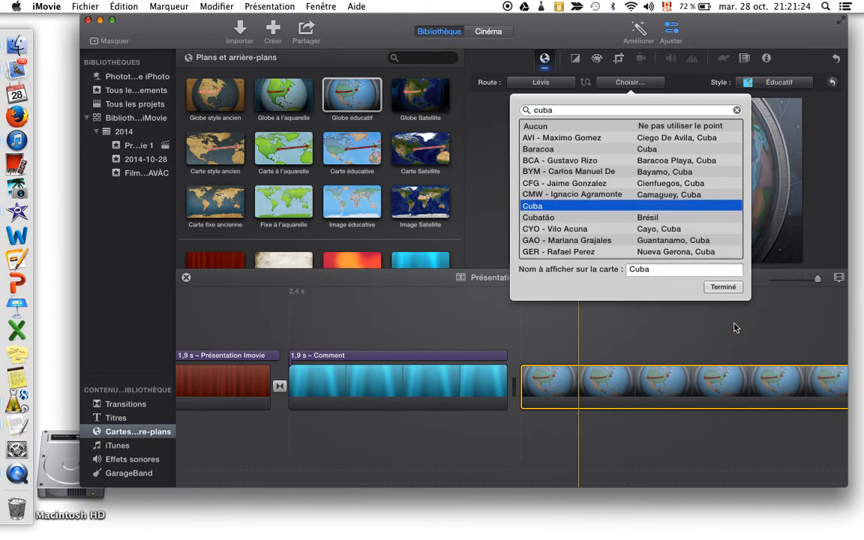
pyautogui.click(723, 288)
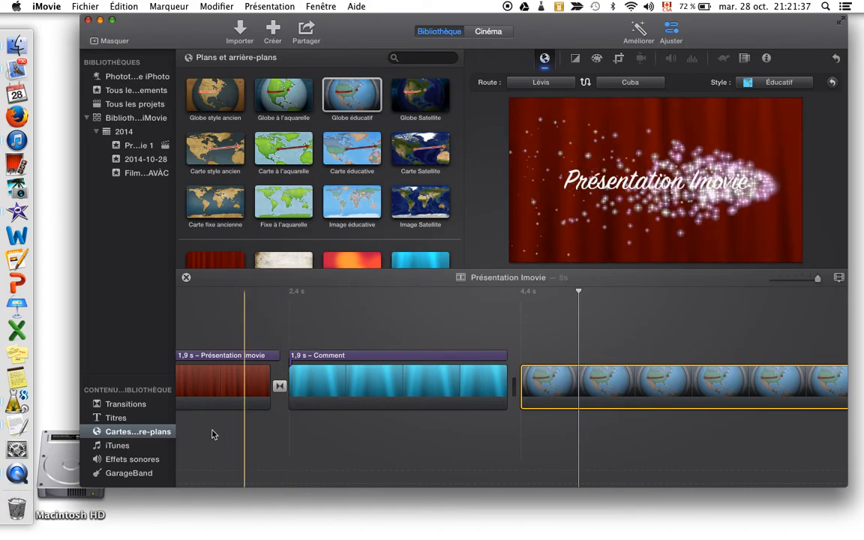
# Add the iTunes song Pharrell Williams - Happy as background music starting at the beginning of the project timeline
pyautogui.click(120, 446)
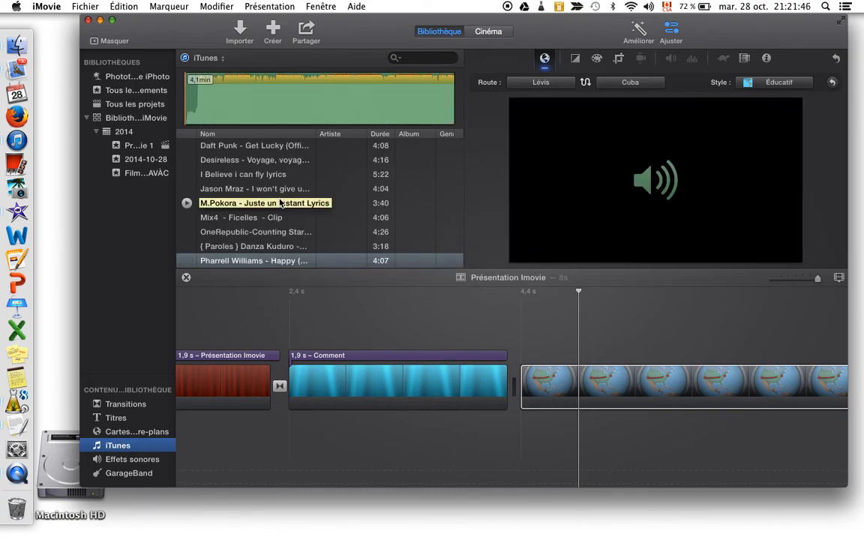
pyautogui.scroll(-3, 195, 188)
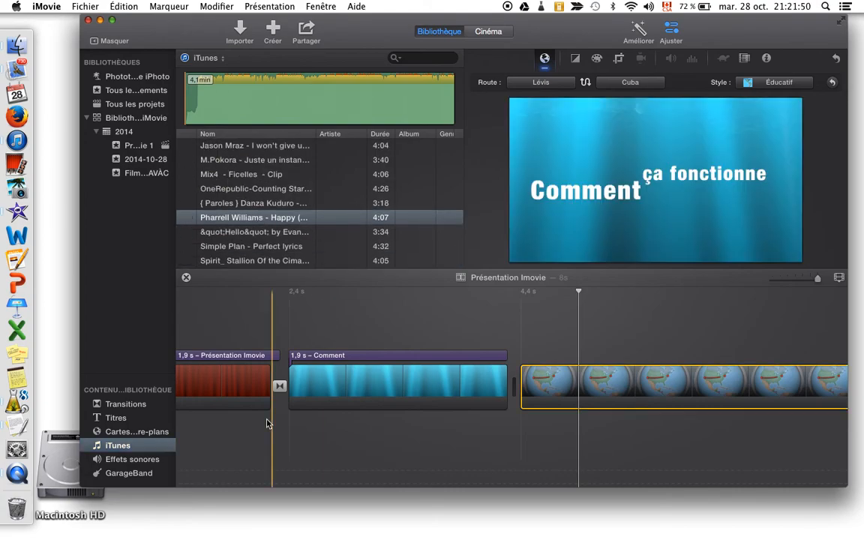
pyautogui.hscroll(-5, 270, 390)
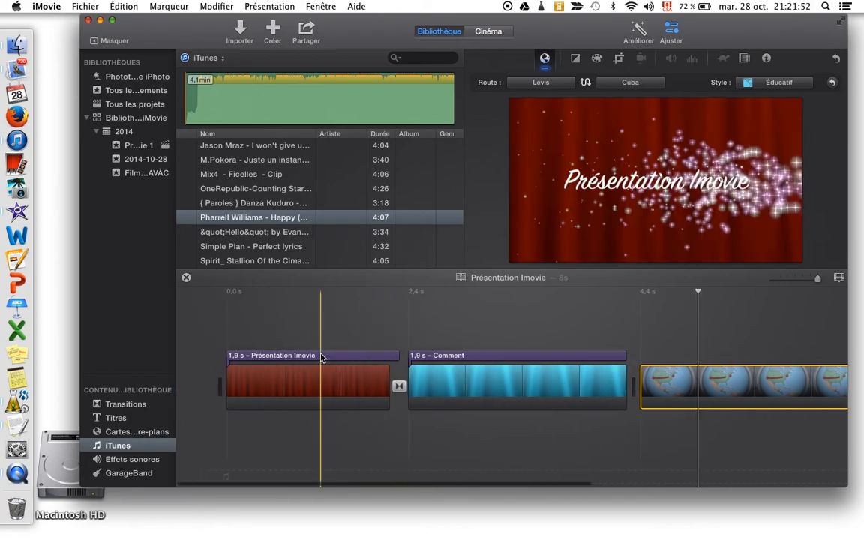
pyautogui.moveTo(281, 228); pyautogui.dragTo(209, 480)
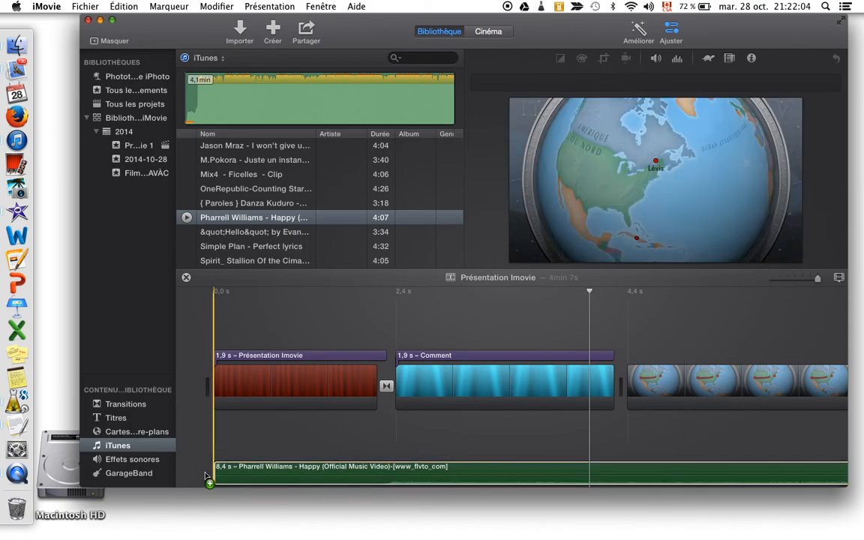
# Play back the project to check the music together with the titled clips
pyautogui.press('space')
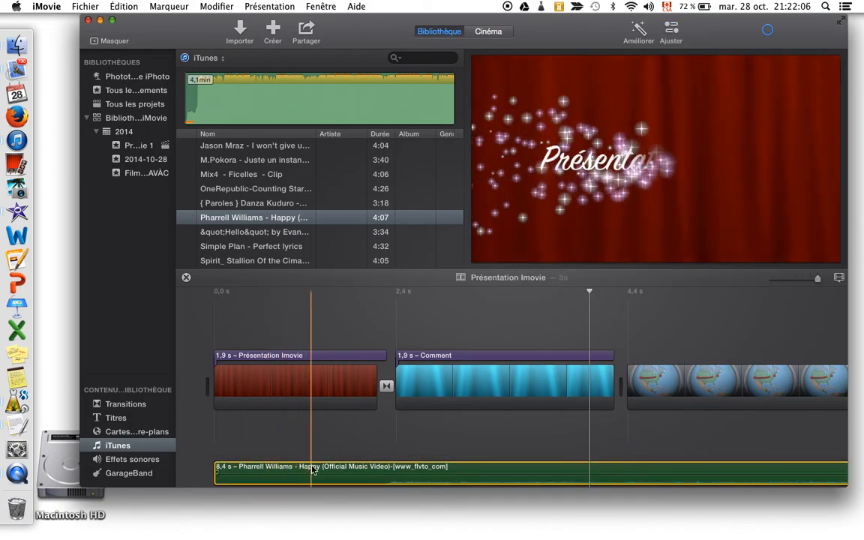
pyautogui.press('space')
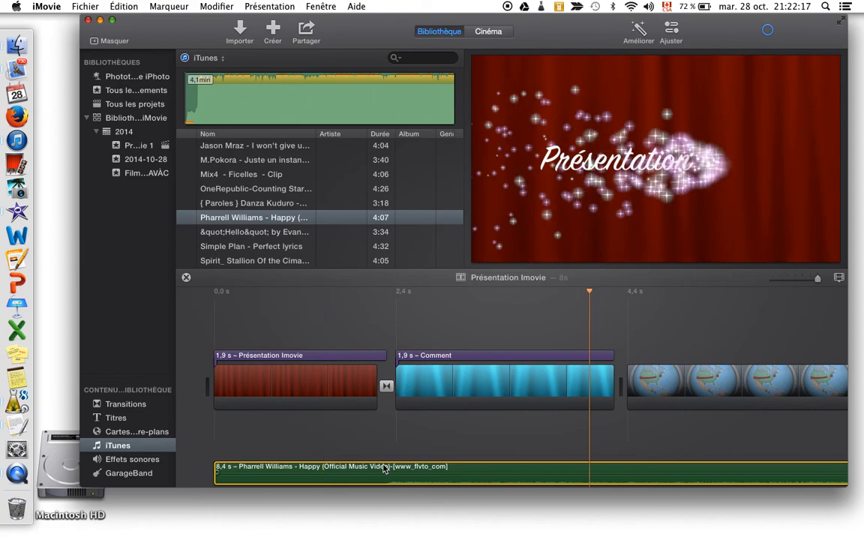
pyautogui.press('space')
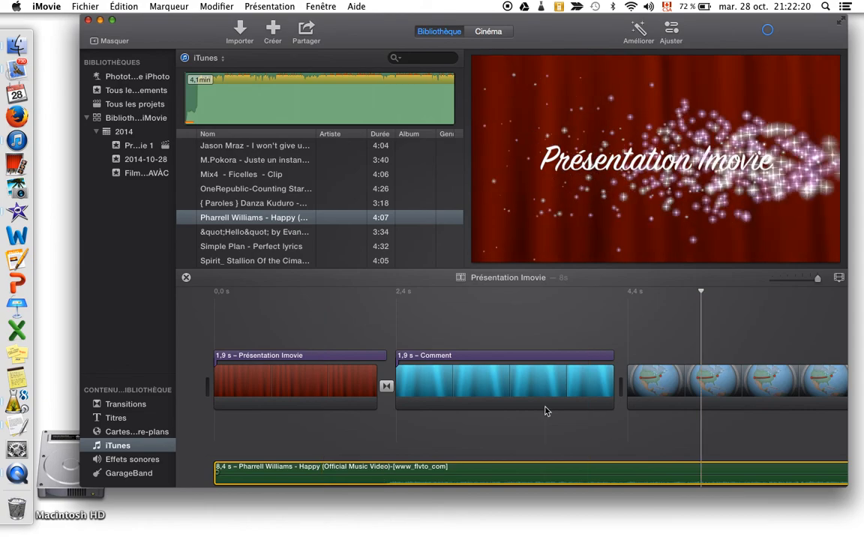